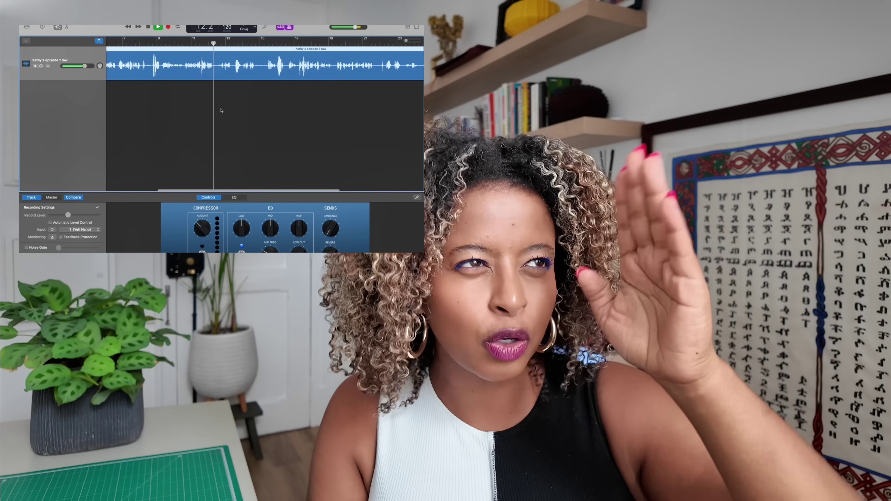
- Stop the raw episode's playback, hide the Smart Controls and set the playhead just before the stopping point
key(space)
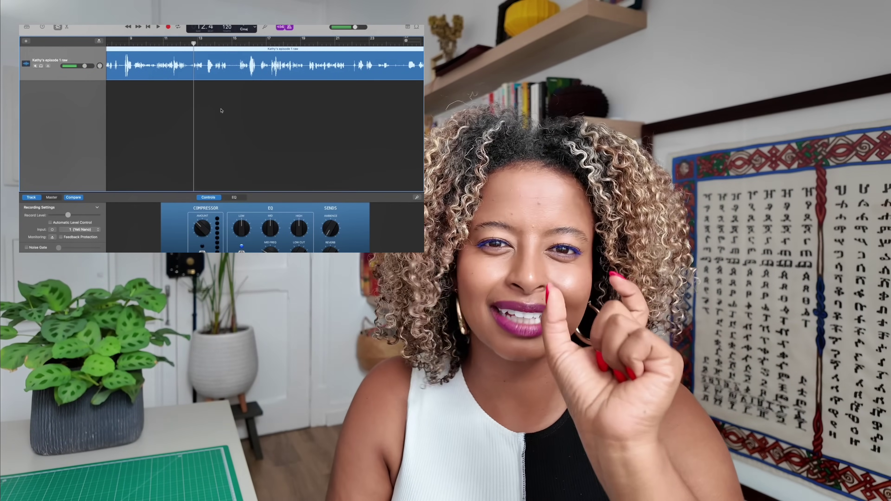
key(b)
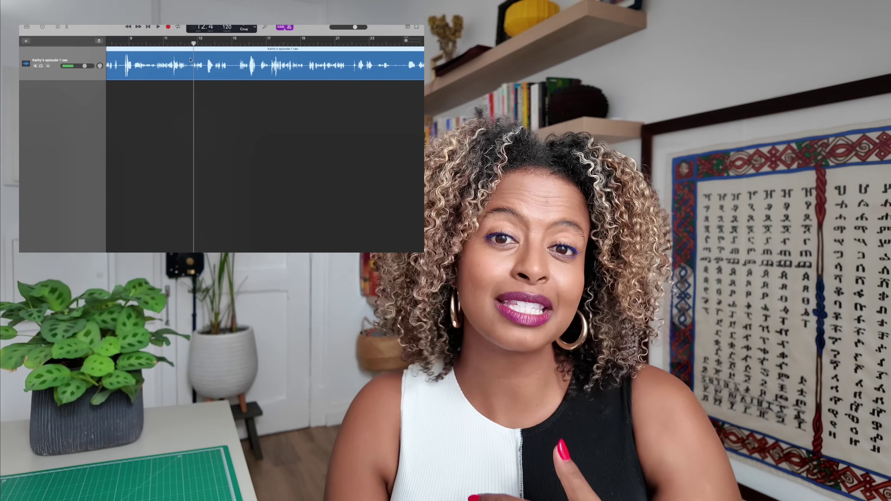
click(187, 43)
key(super+f)
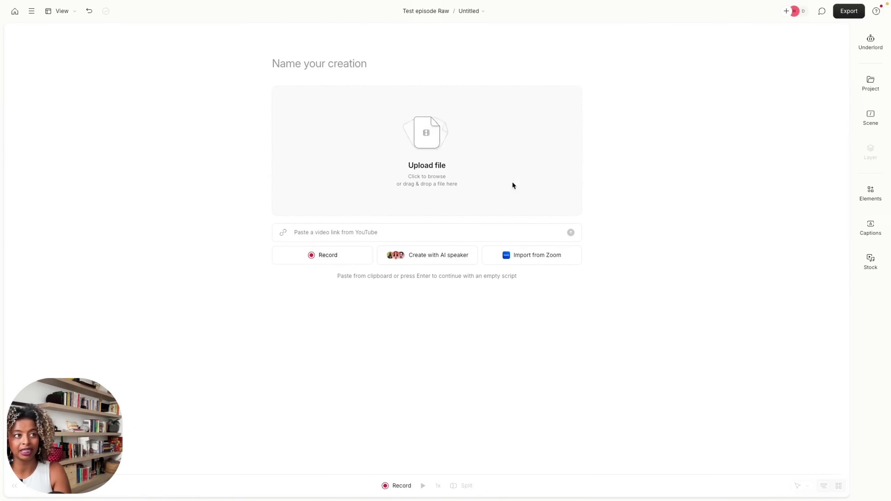
- Switch to Descript and upload both 04-18-2024 WAV recordings from Episode 1 - Audience's Raw folder, assigning each file its matching speaker
click(438, 186)
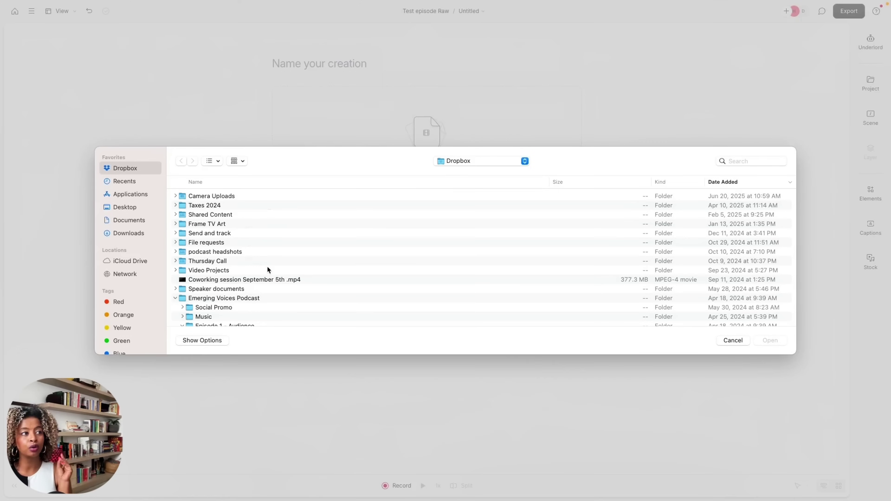
scroll(266, 266, down, 5)
scroll(268, 267, down, 1)
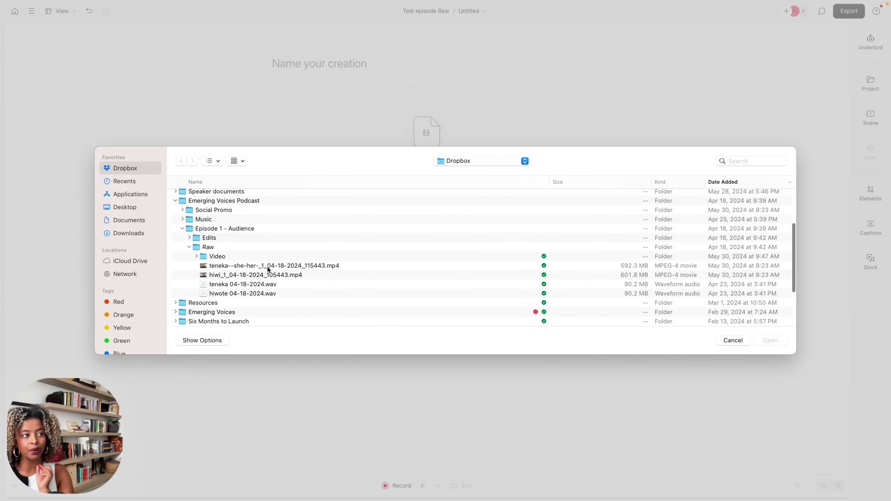
click(241, 294)
shift+click(240, 283)
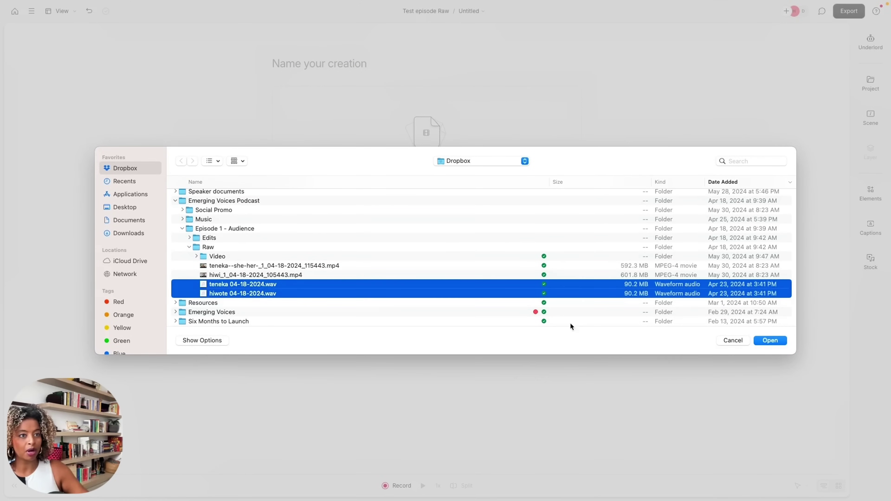
click(768, 341)
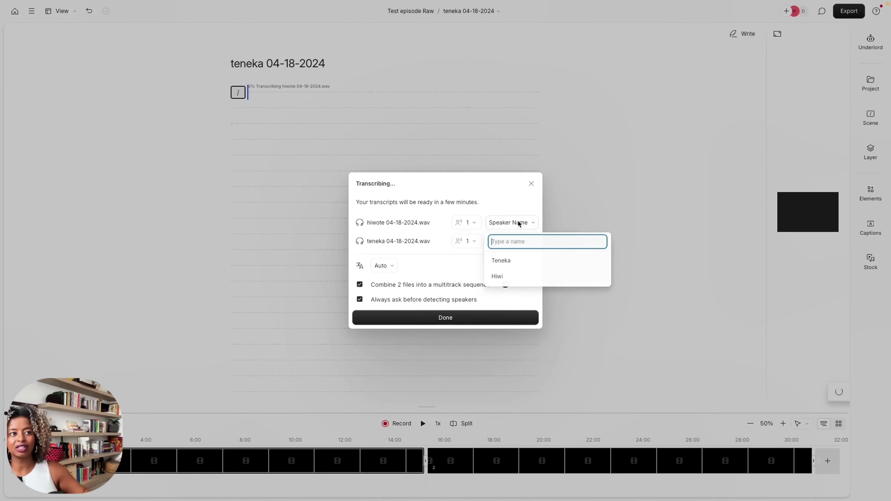
click(508, 277)
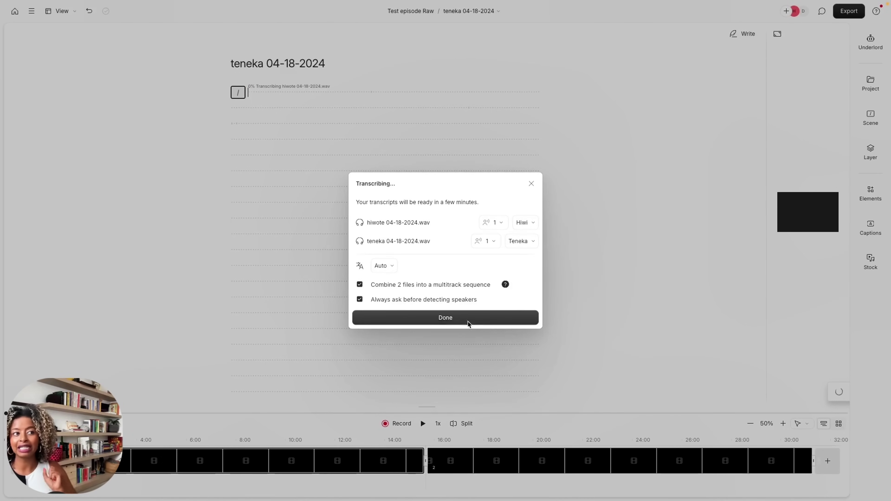
click(437, 320)
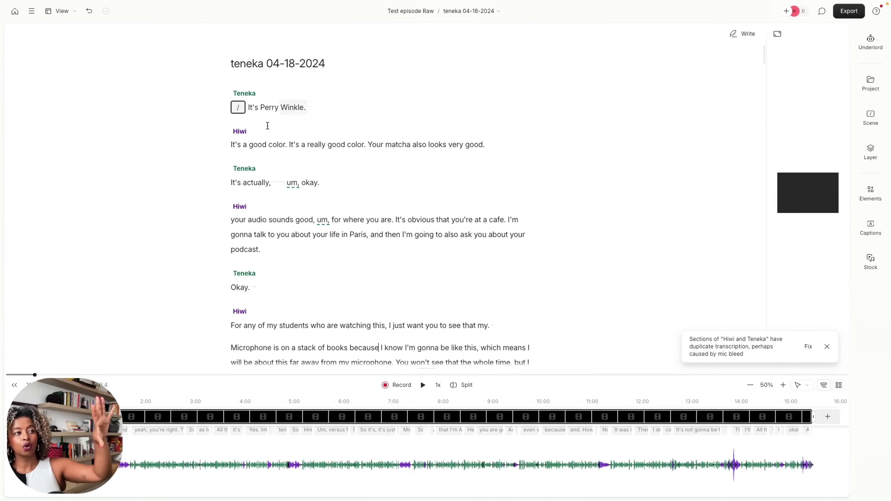
- Look through the start of the transcript, and enlarge the video preview slightly and the timeline area
scroll(296, 319, down, 10)
scroll(296, 318, down, 10)
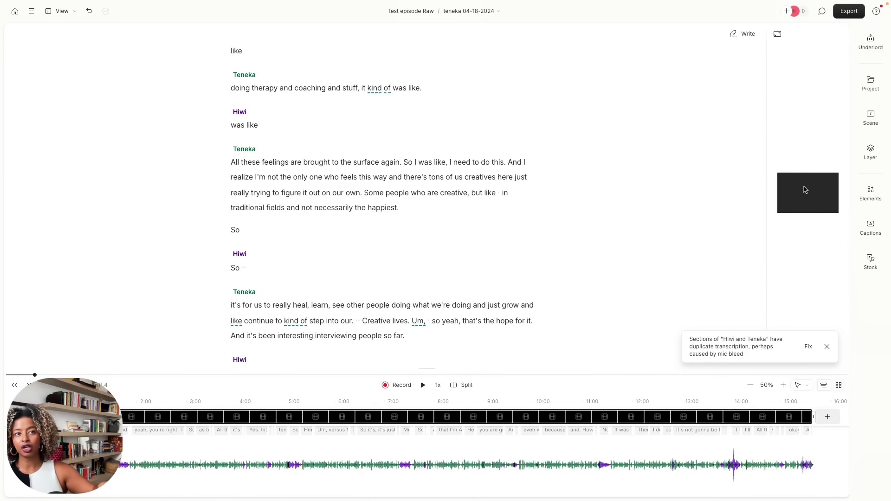
mouse_move(765, 188)
mouse_down()
mouse_move(630, 185)
mouse_move(756, 183)
mouse_up()
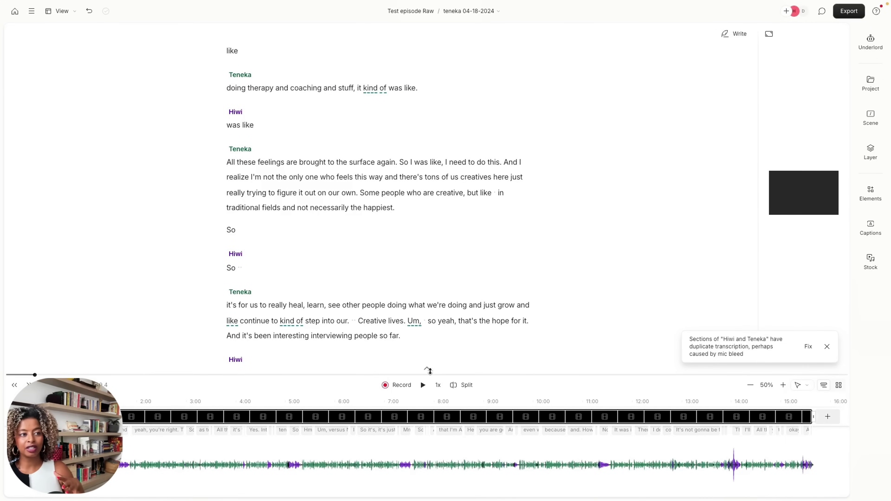
drag(427, 370, 421, 321)
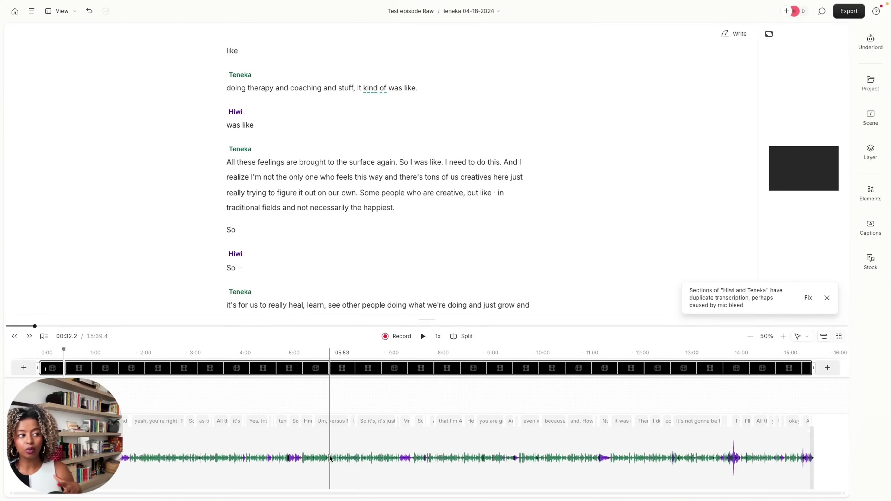
double_click(199, 470)
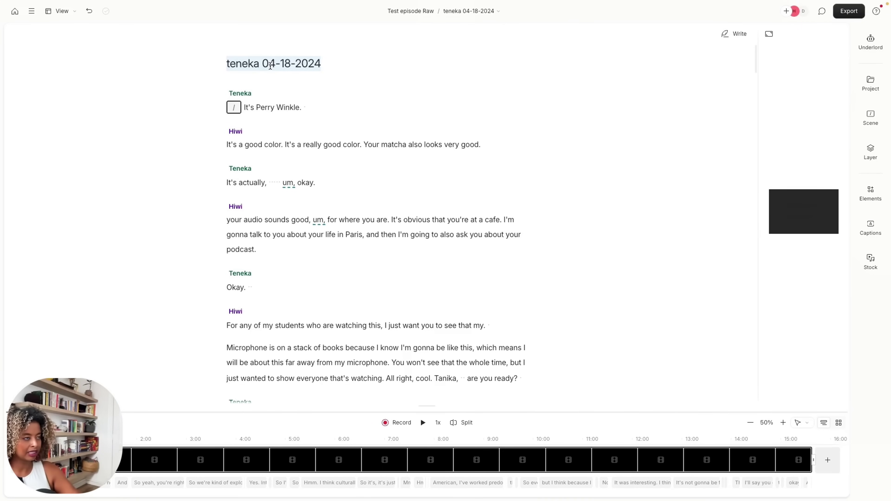
- Title the composition with both speakers' names joined by "x" and followed by "Interview Raw", and duplicate it
text(Teneka x Hiwi Interview Raw)
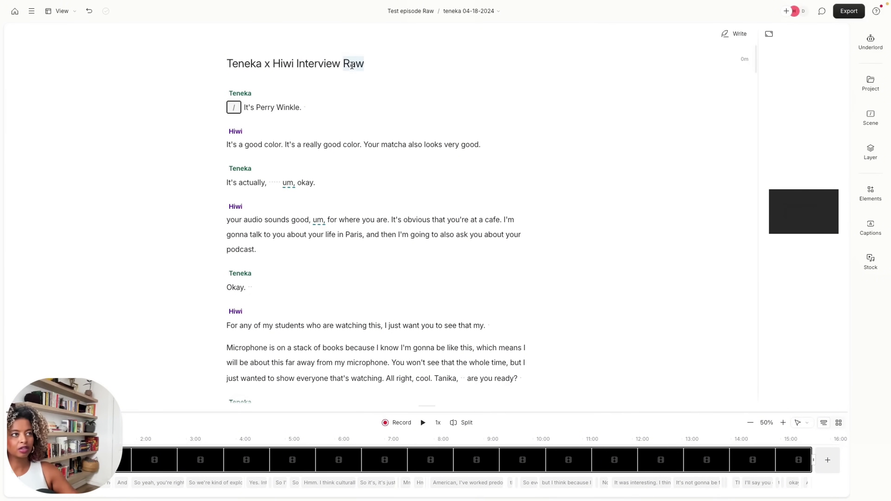
key(Return)
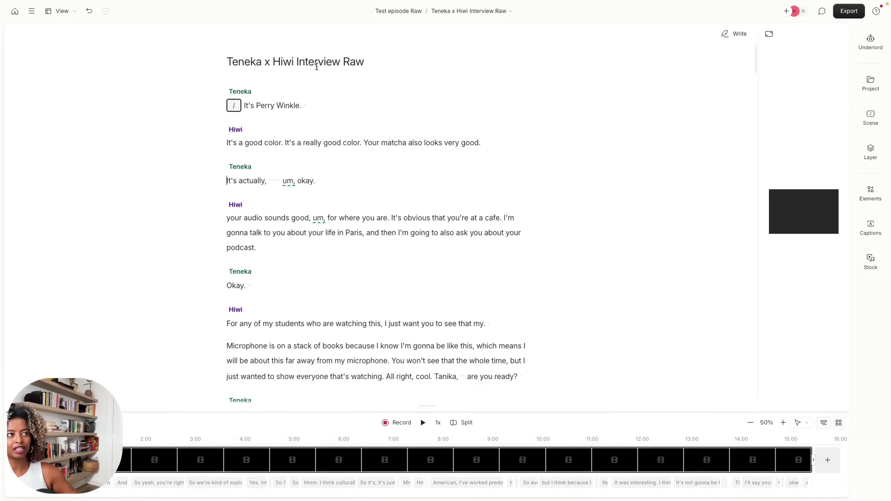
click(510, 13)
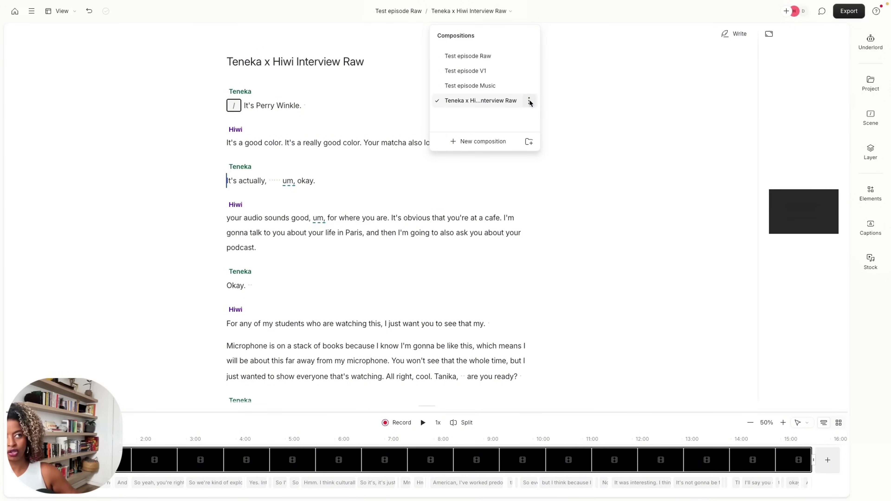
click(529, 101)
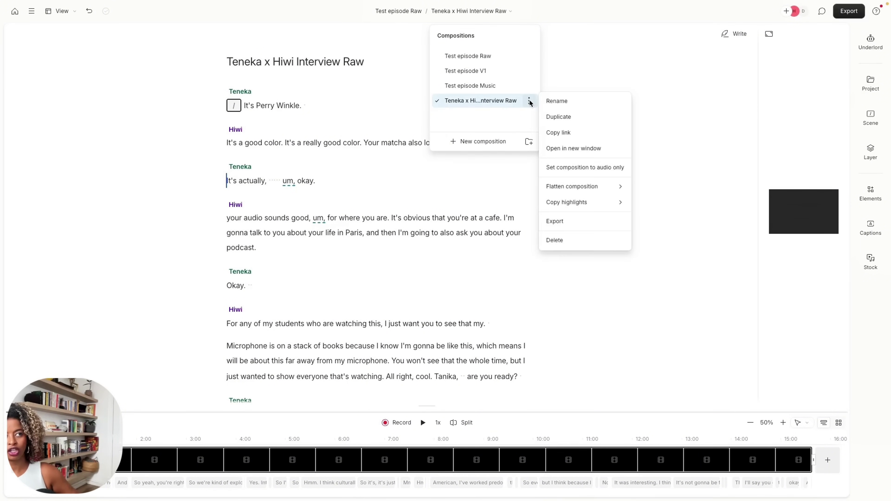
click(567, 117)
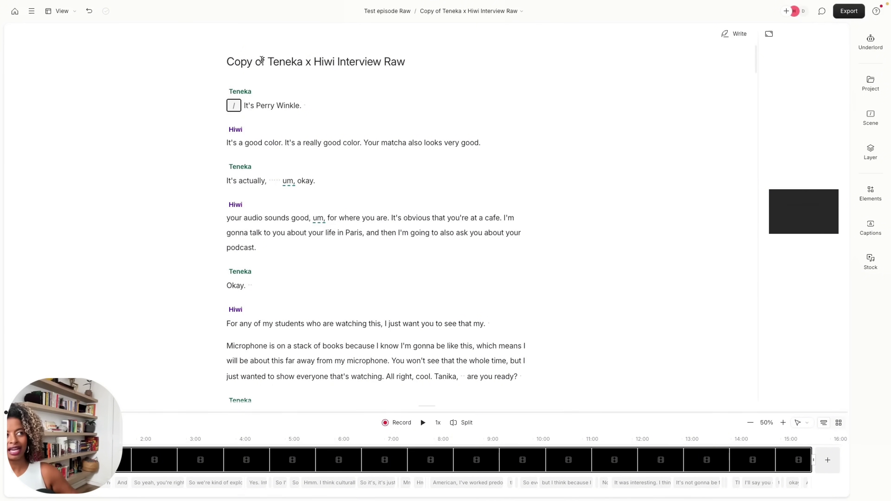
- Rename the duplicate by removing "Copy of" and replacing "Raw" with "V1"
drag(267, 60, 223, 62)
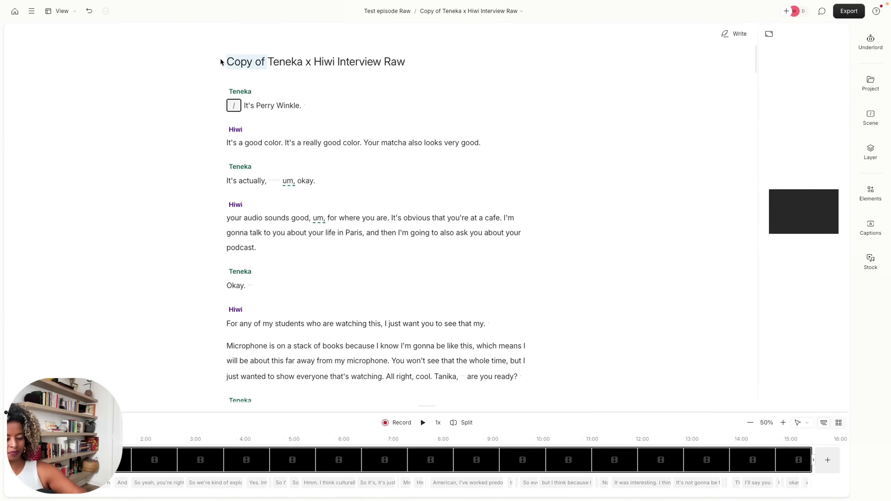
key(BackSpace)
double_click(351, 55)
text(V1)
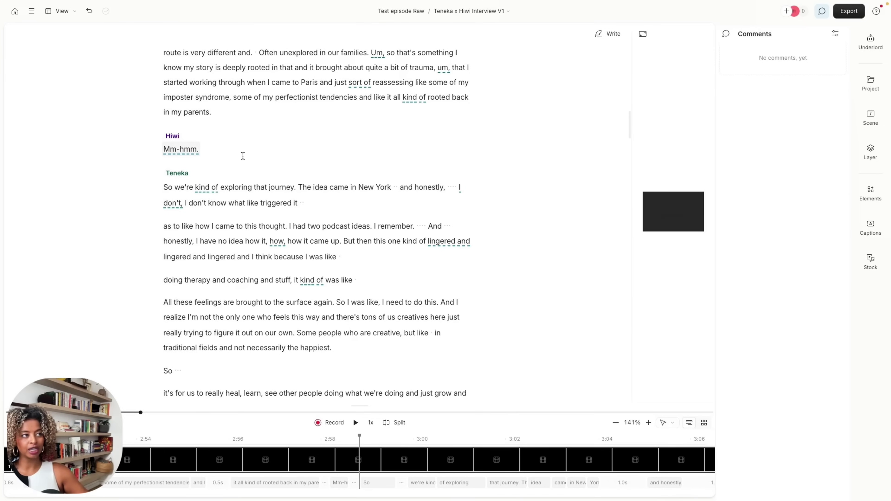
- Add a marker after the "Mm-hmm." line, titled with the guest's first name in possessive form and "Podcast Journey"
click(242, 156)
key(Return)
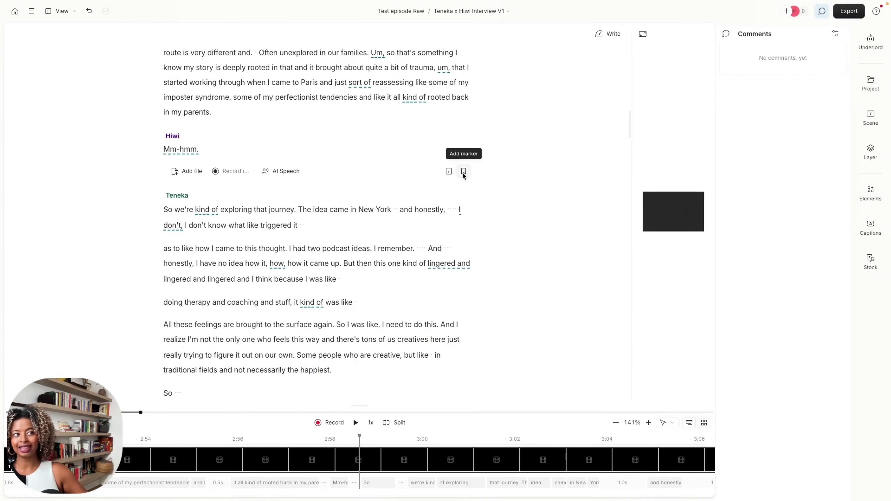
click(464, 172)
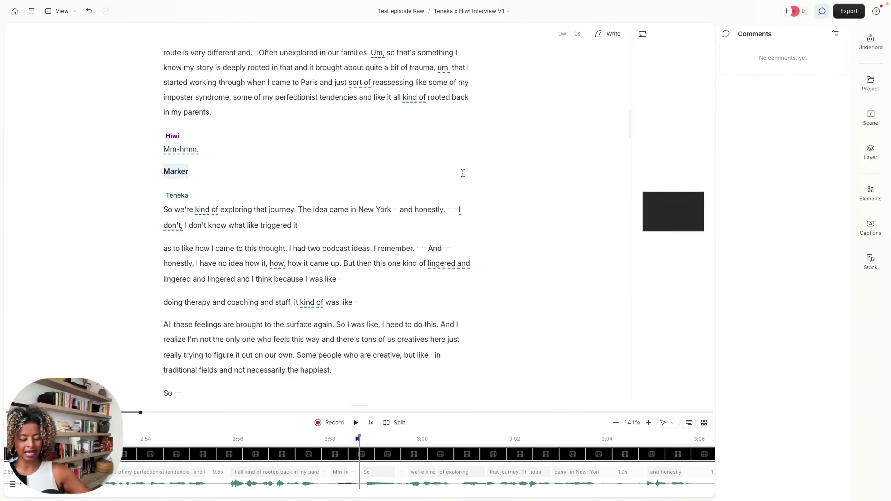
text(Ten)
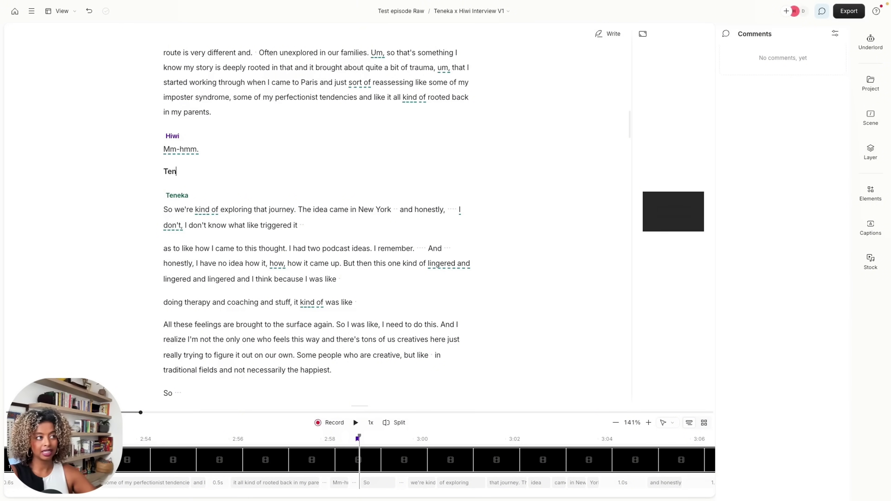
text(eka's Podcast Journey)
scroll(291, 228, down, 1)
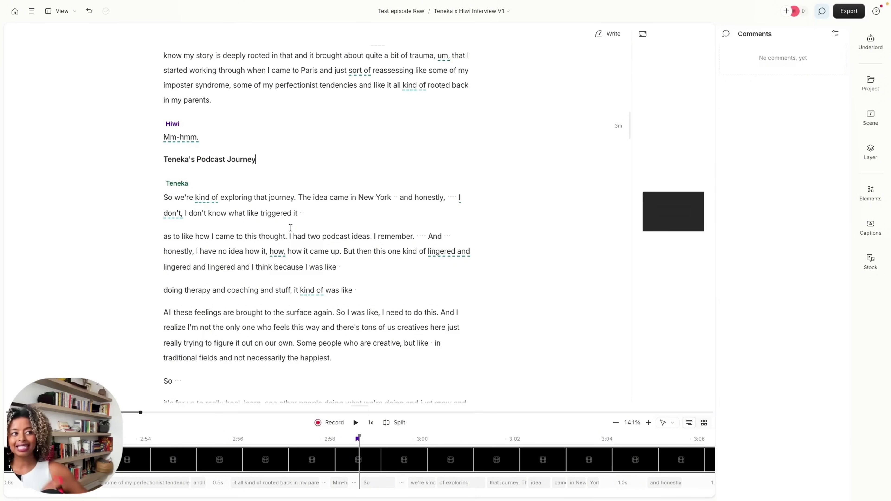
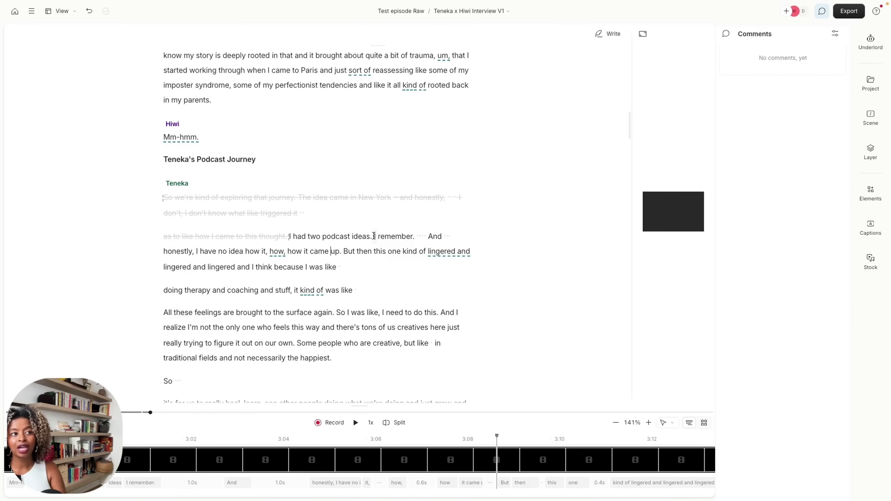
- Delete "I remember." after "I had two podcast ideas." and undo the deletion
drag(375, 236, 417, 234)
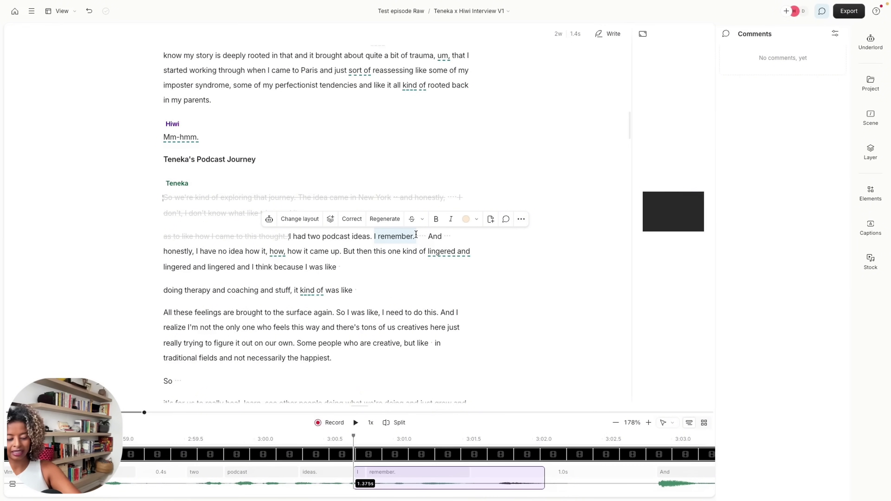
key(BackSpace)
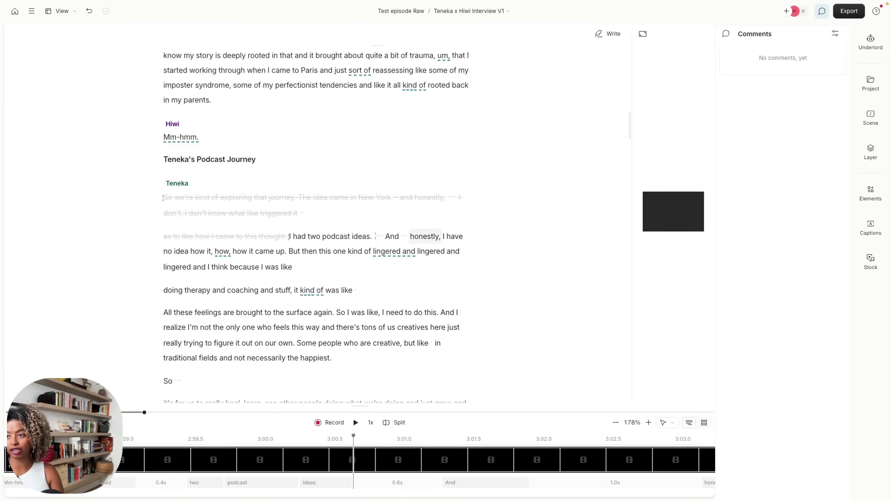
key(ctrl+z)
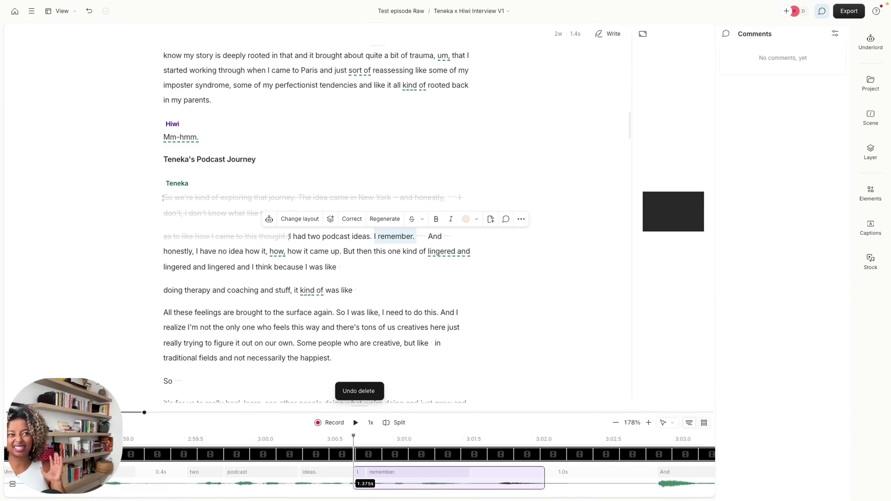
- Strike through "I remember." so it is ignored, and restore it by removing the strikethrough
click(413, 220)
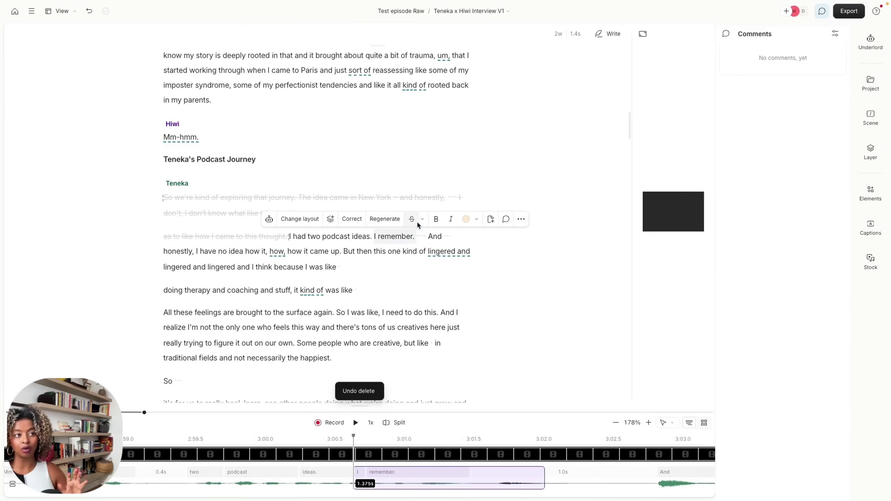
click(421, 237)
double_click(387, 234)
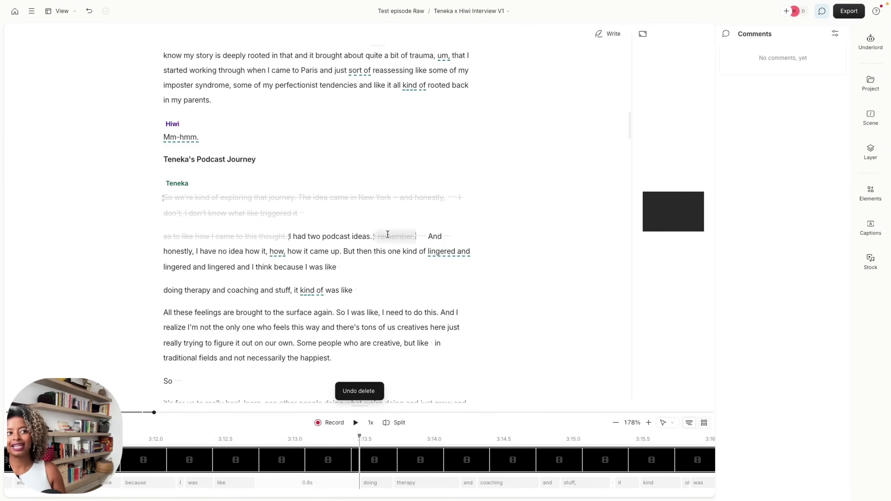
click(412, 219)
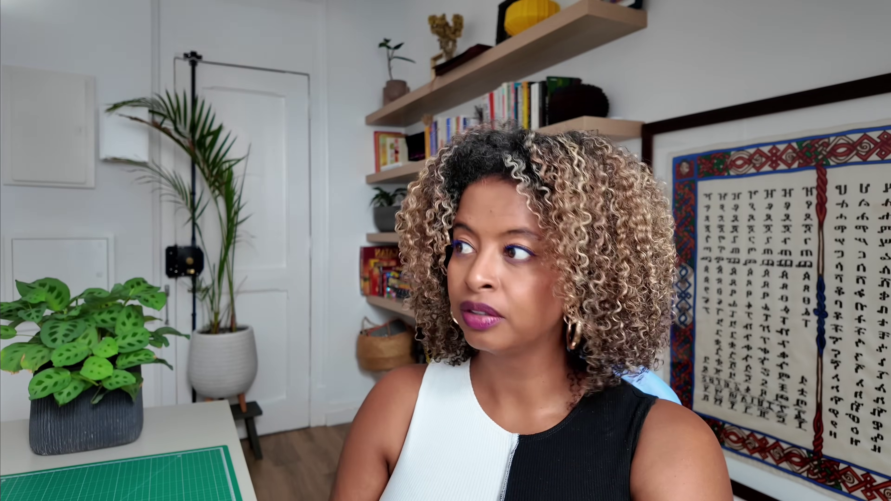
- Comment on the line "doing therapy and coaching and stuff, it kind of was like", starting with "Maybe cut this?"
drag(354, 290, 147, 292)
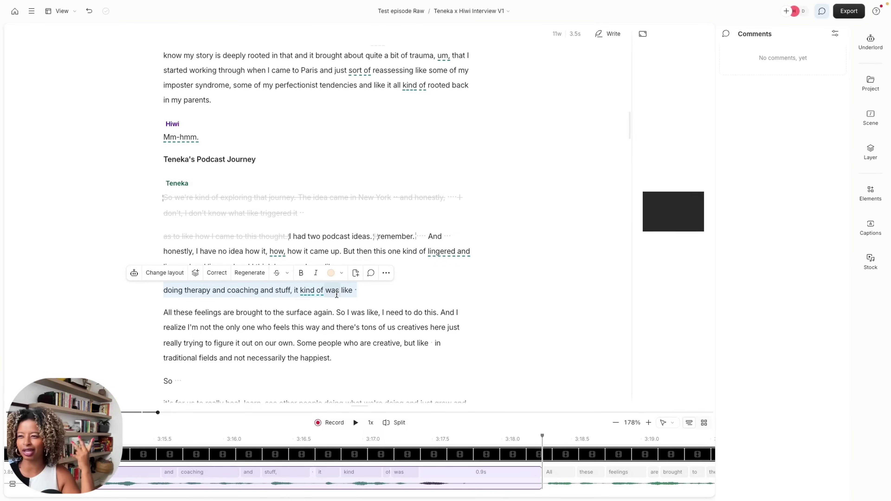
click(372, 274)
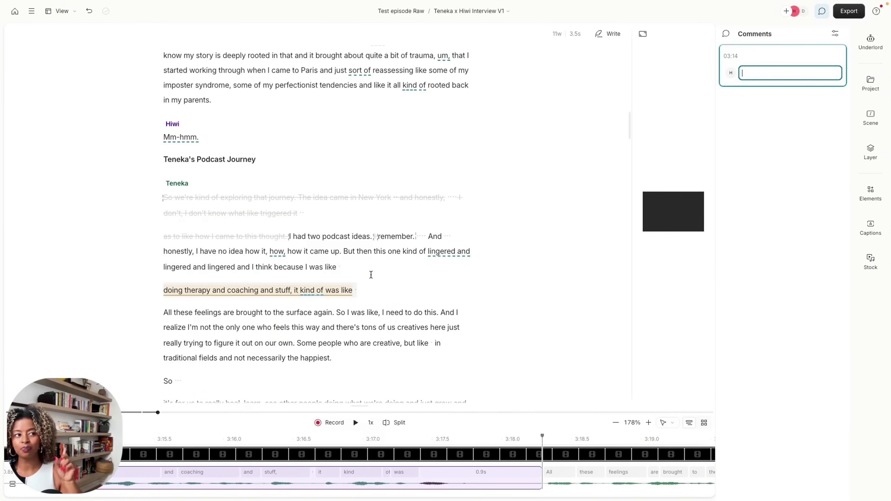
text(Maybe cut this?)
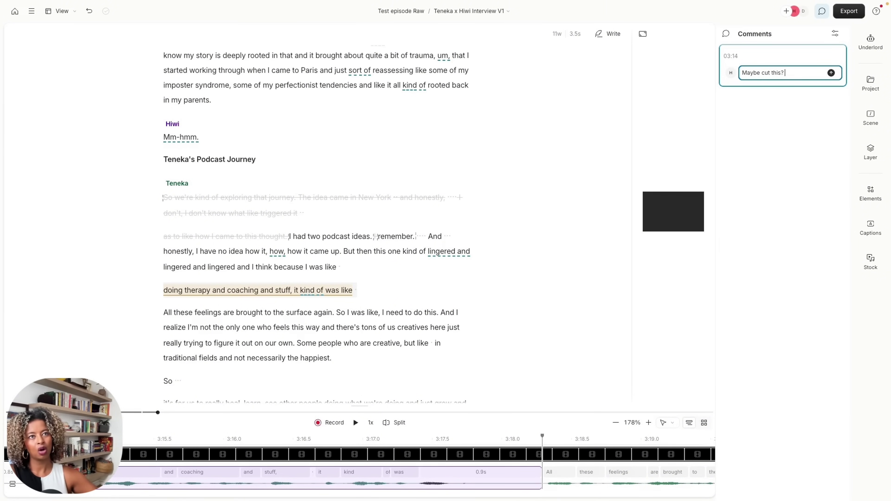
text( Or tigh)
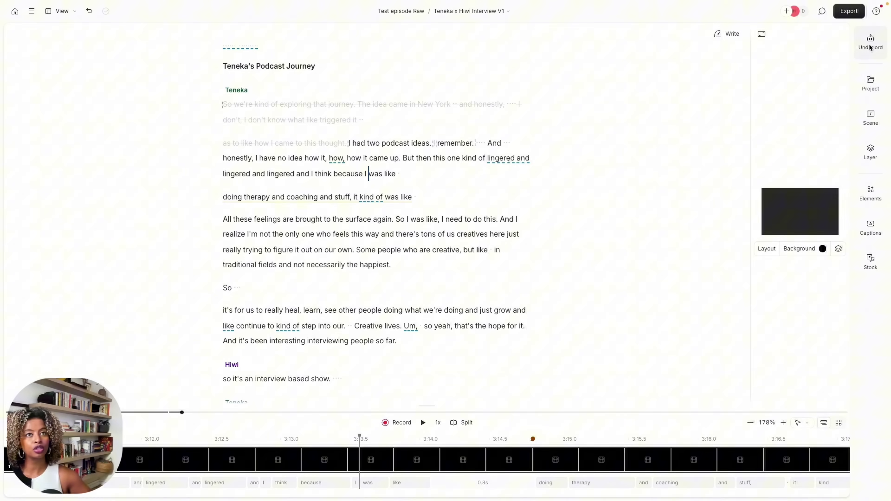
- Search the whole transcript for all filler words using Remove filler words and go to the last match
click(870, 44)
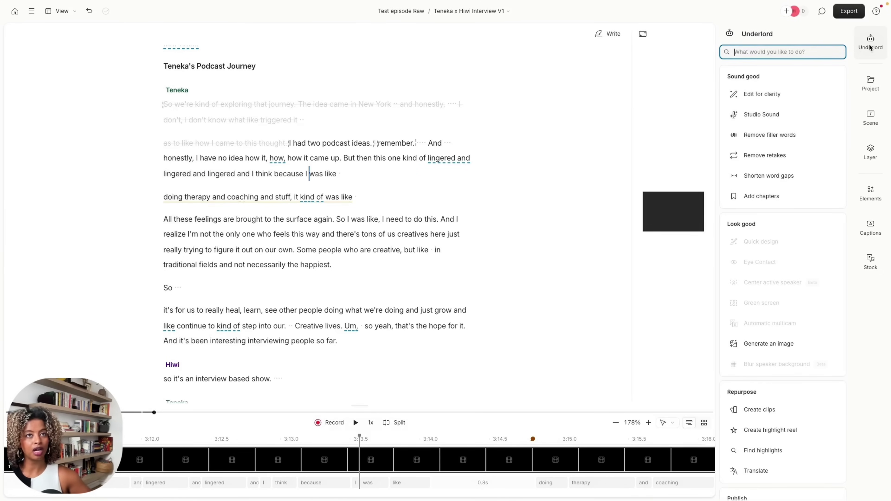
click(777, 137)
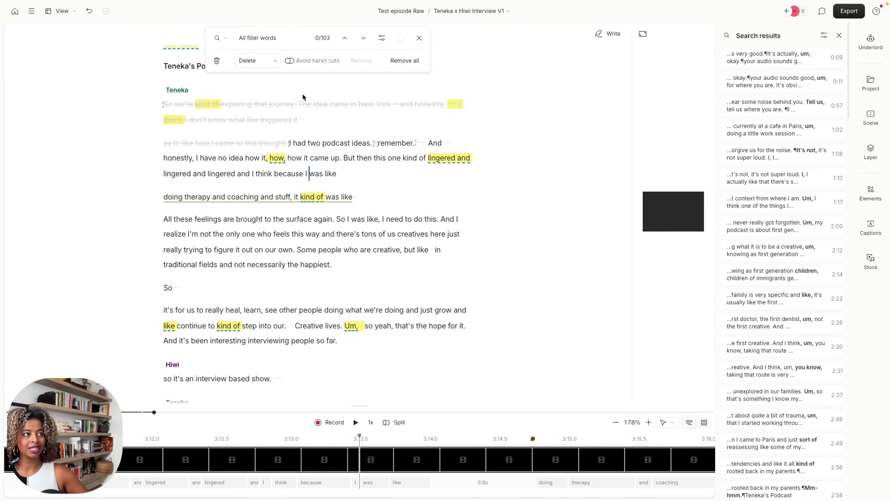
key(shift+Return)
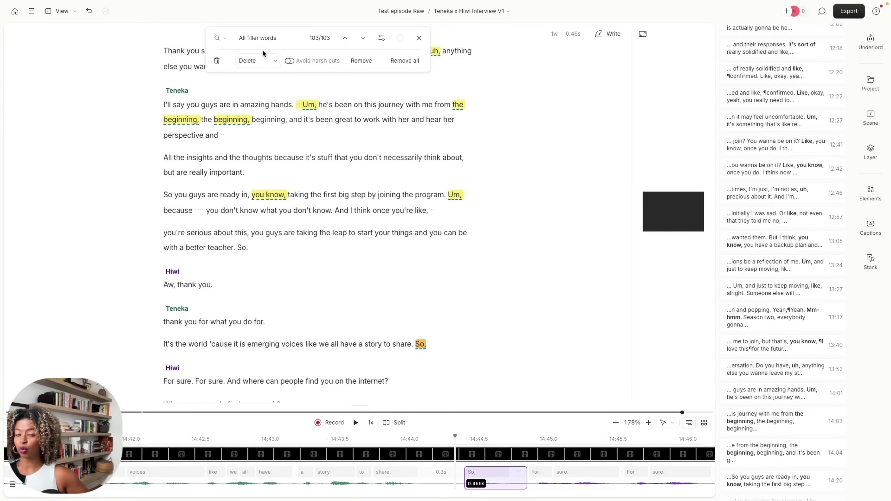
- Limit the filler word search to only "um" and "uh"
click(261, 38)
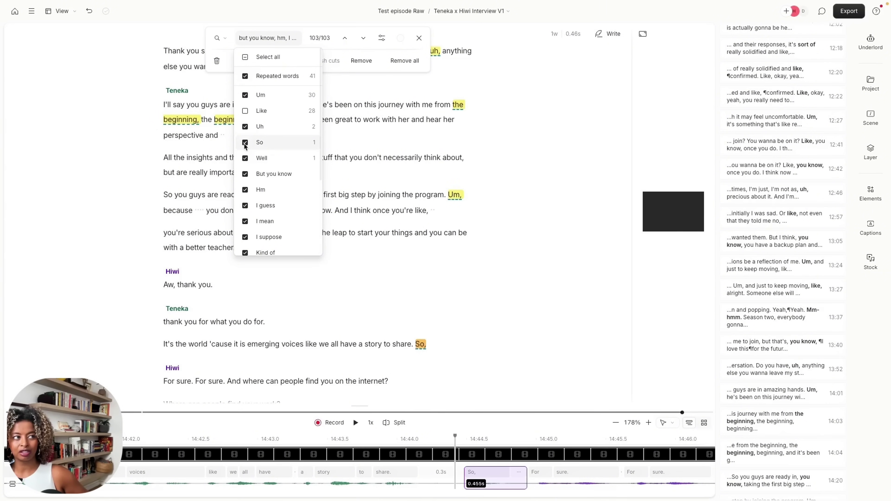
click(245, 174)
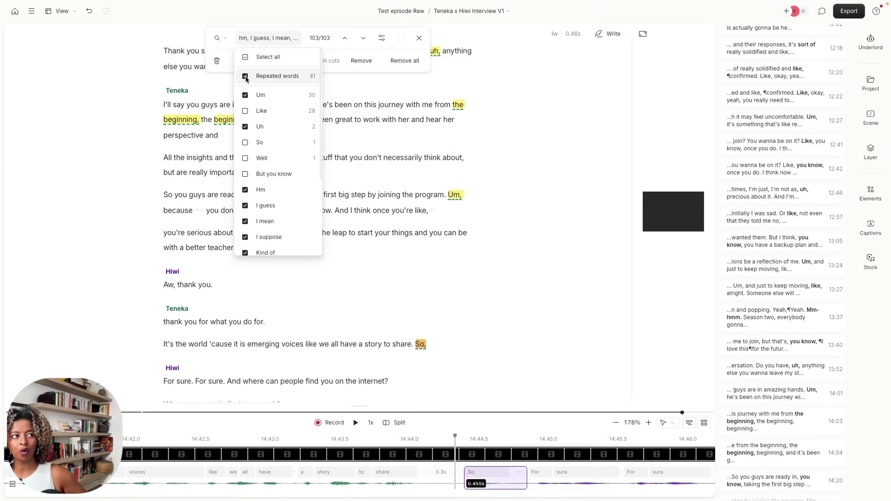
click(247, 59)
click(247, 58)
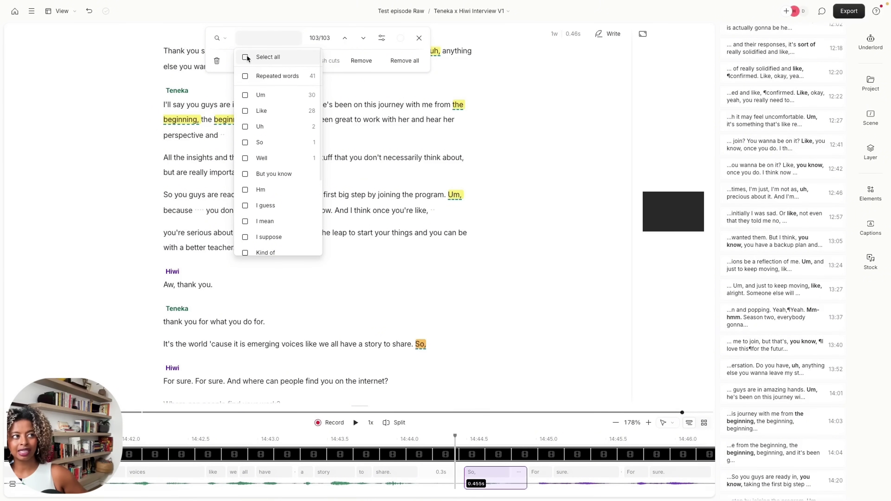
click(245, 96)
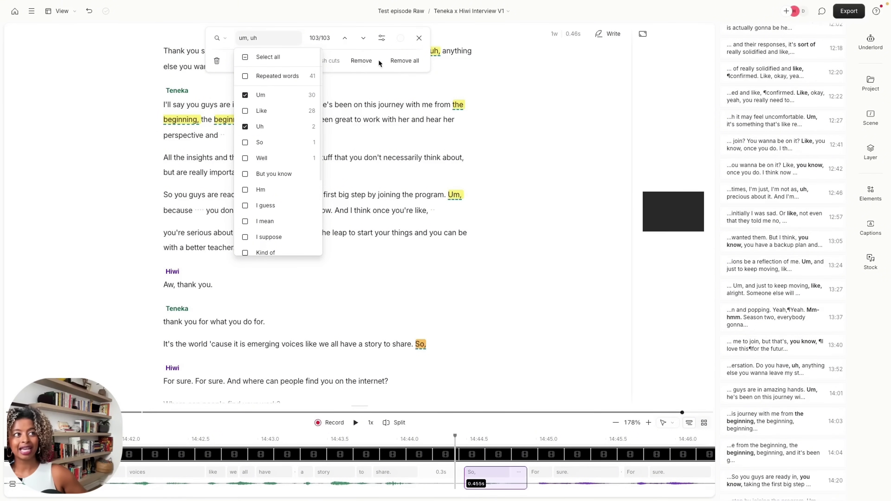
click(404, 61)
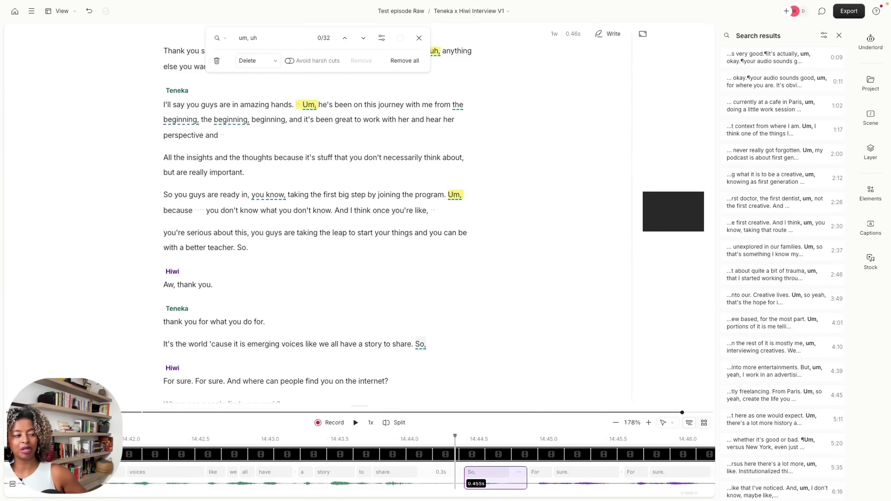
- Delete every "um" and "uh" found in the transcript
click(252, 39)
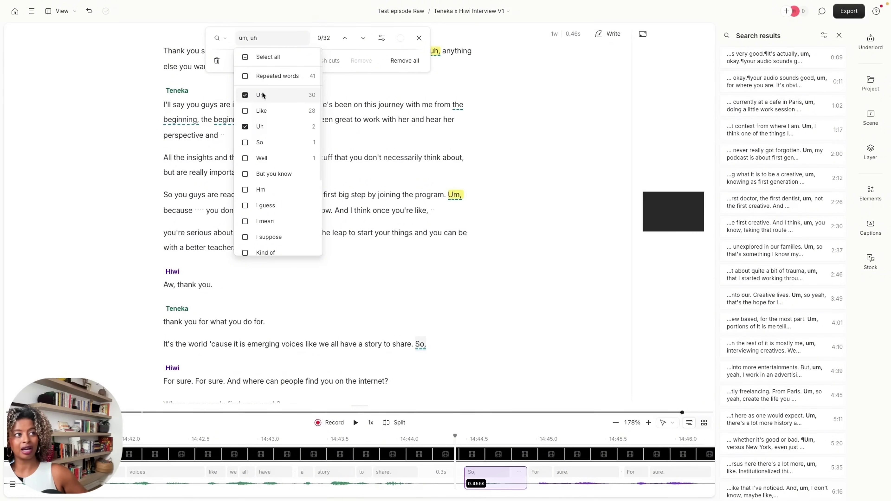
click(405, 61)
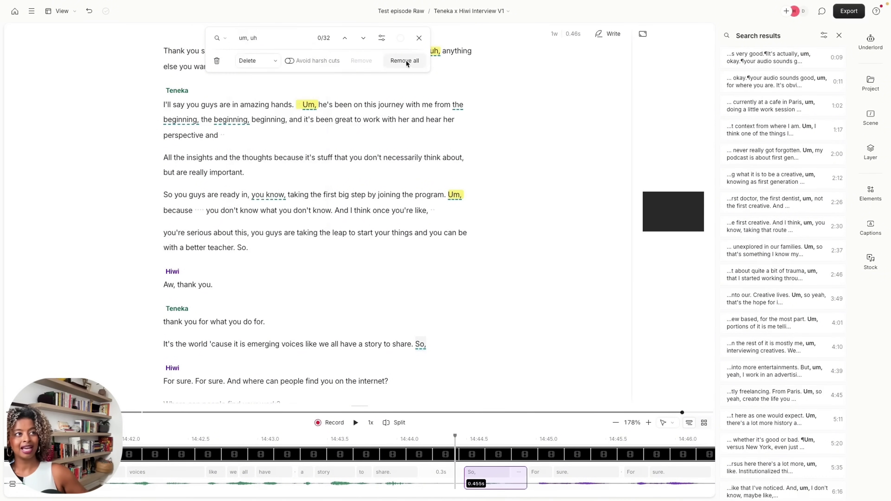
click(405, 62)
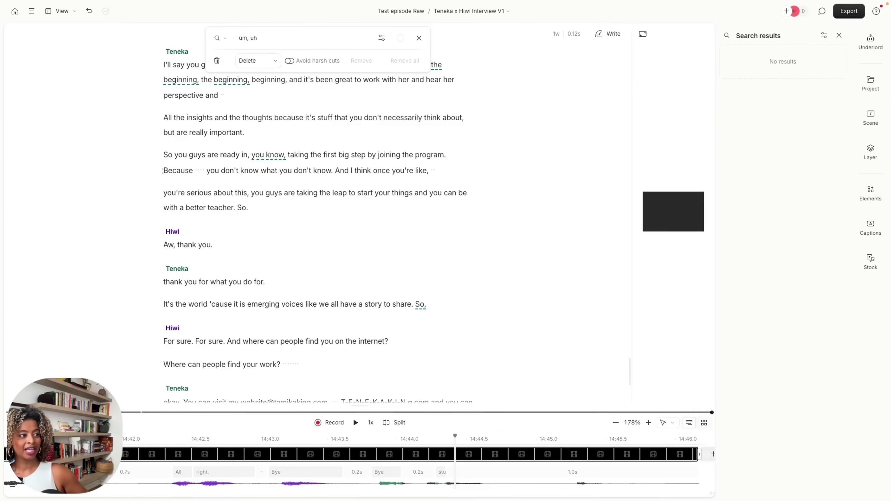
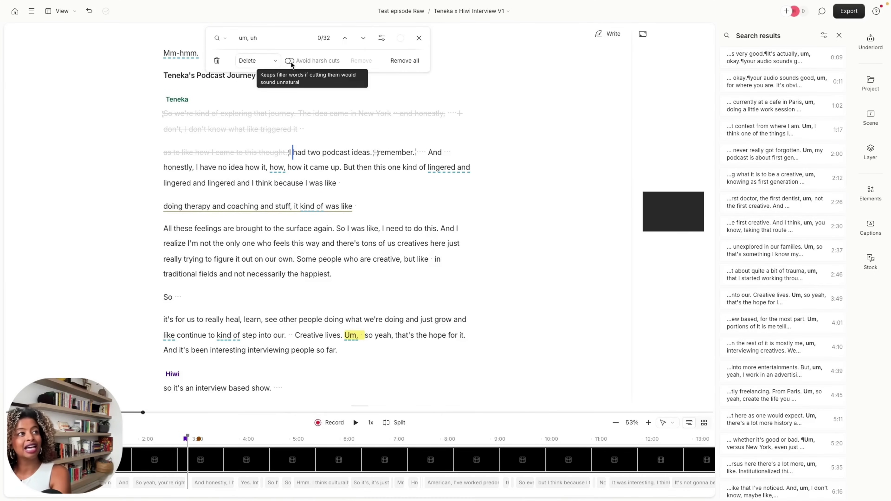
- Enable Avoid harsh cuts for the "um" and "uh" removal and close the filler word search
click(292, 61)
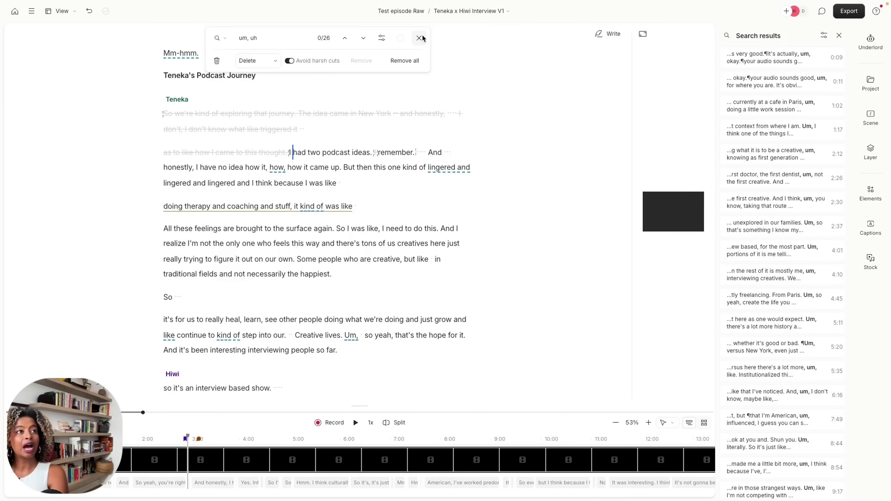
click(420, 34)
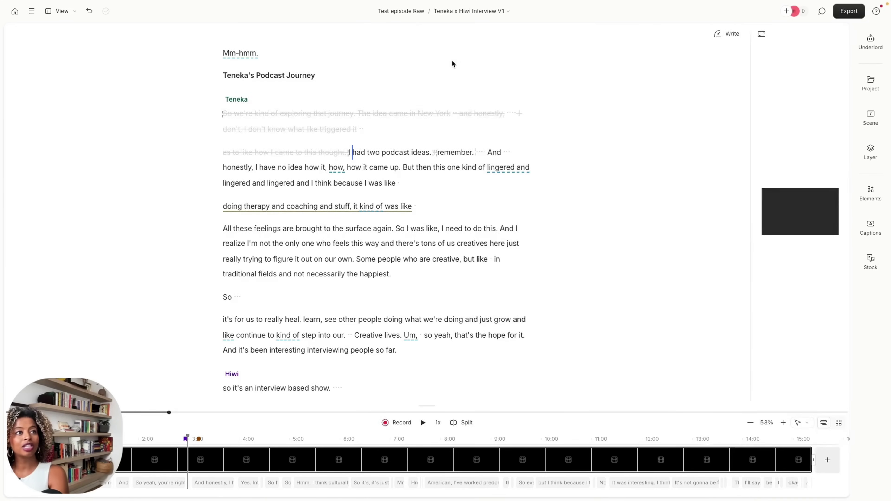
- Duplicate the interview's V1 composition
click(506, 11)
click(532, 115)
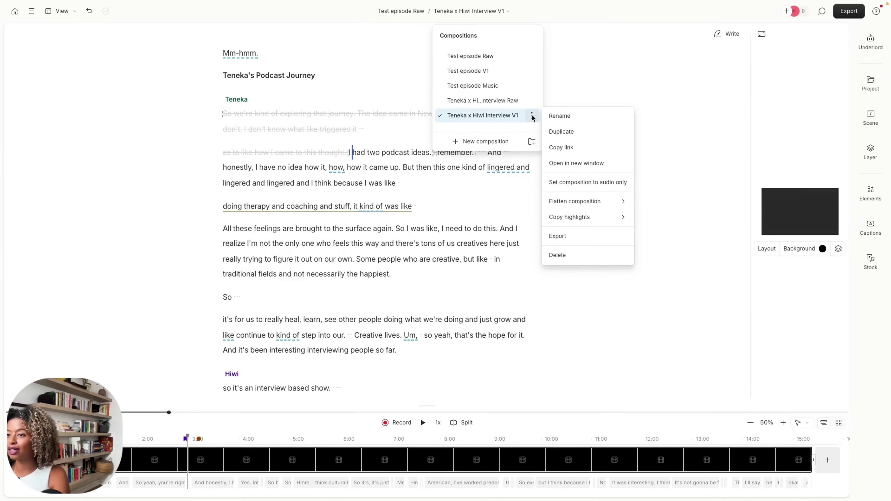
click(561, 132)
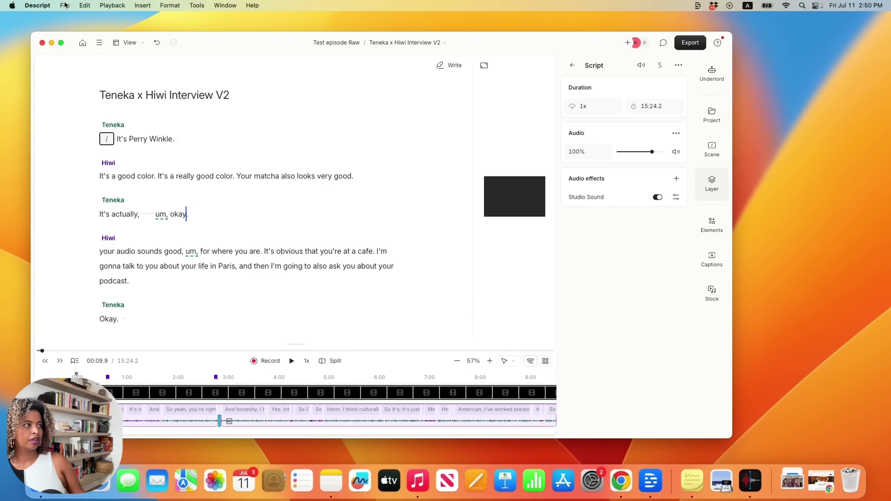
- Open the project settings
click(65, 5)
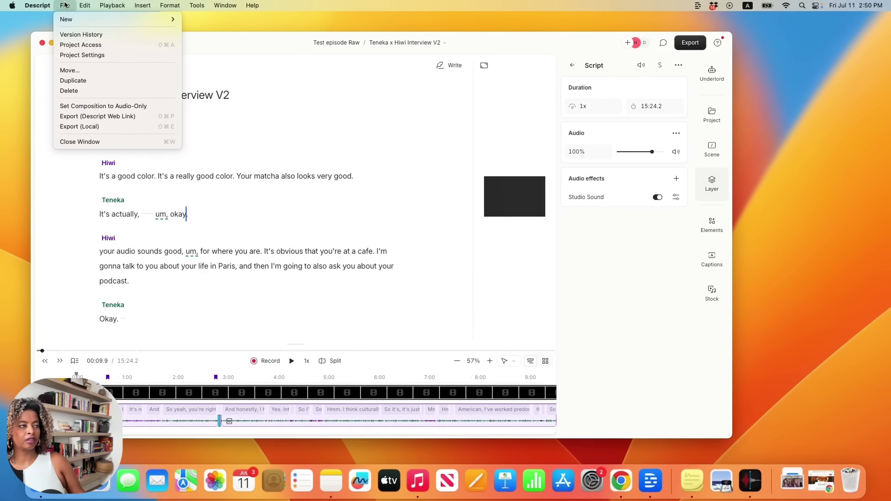
click(70, 54)
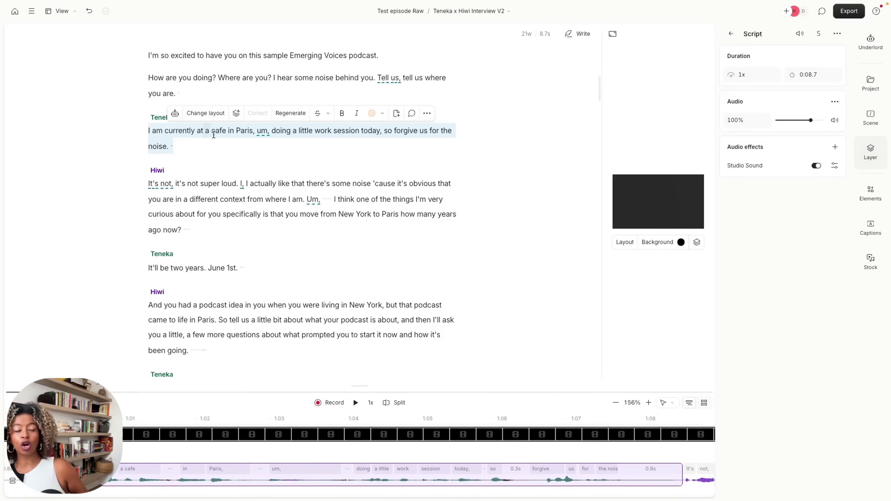
- Show the Studio Sound intensity setting for the selected line "I am currently at a cafe in Paris"
click(870, 42)
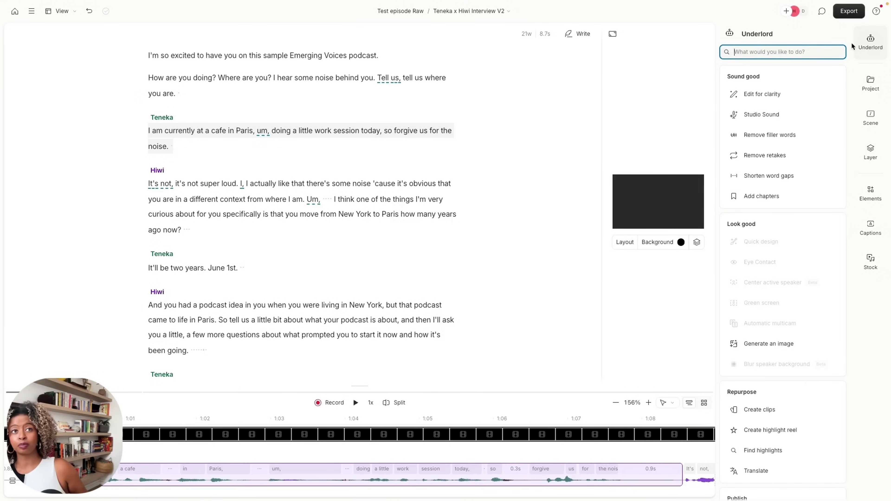
click(785, 114)
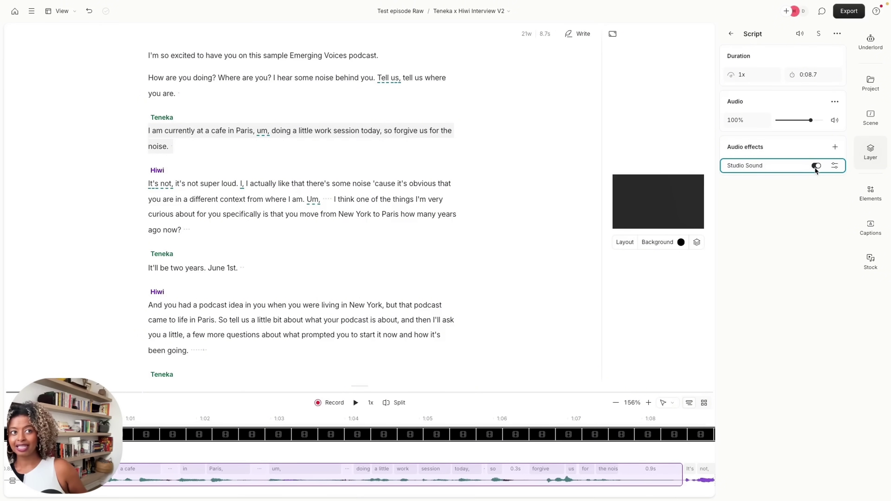
click(871, 42)
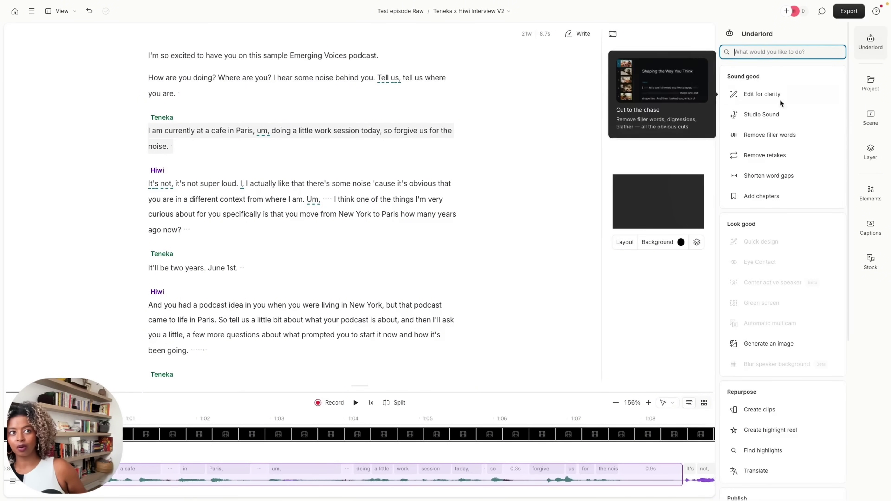
click(780, 115)
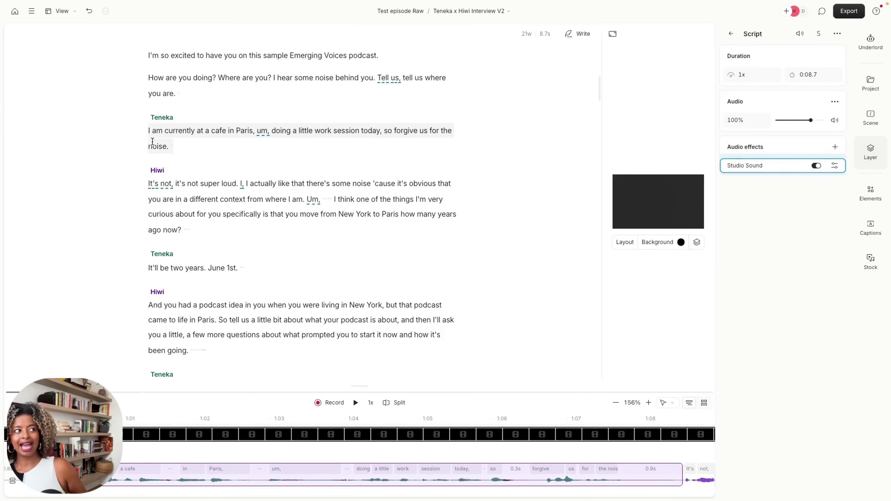
click(834, 165)
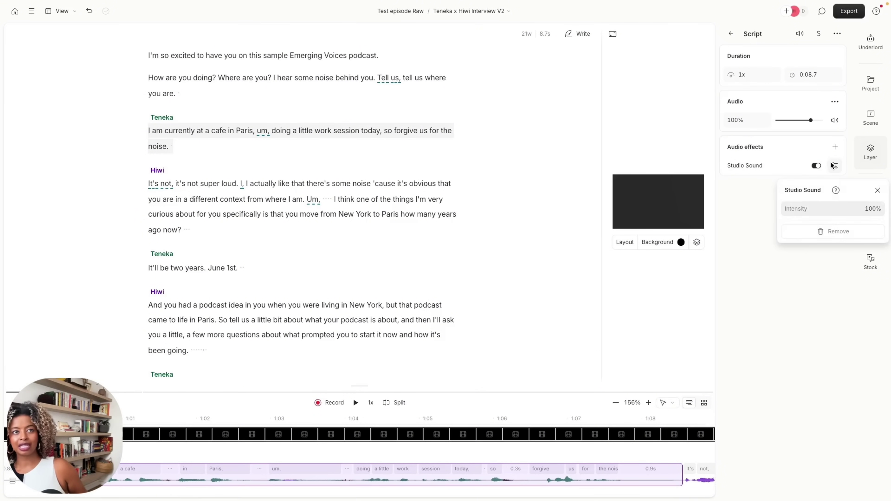
- Play the line about the cafe in Paris and set the script's Studio Sound intensity to 55%
click(151, 136)
click(155, 157)
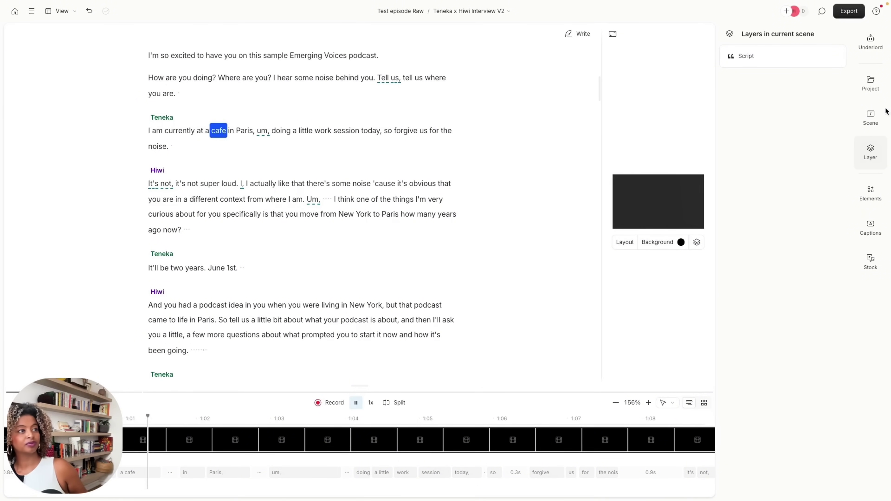
click(871, 41)
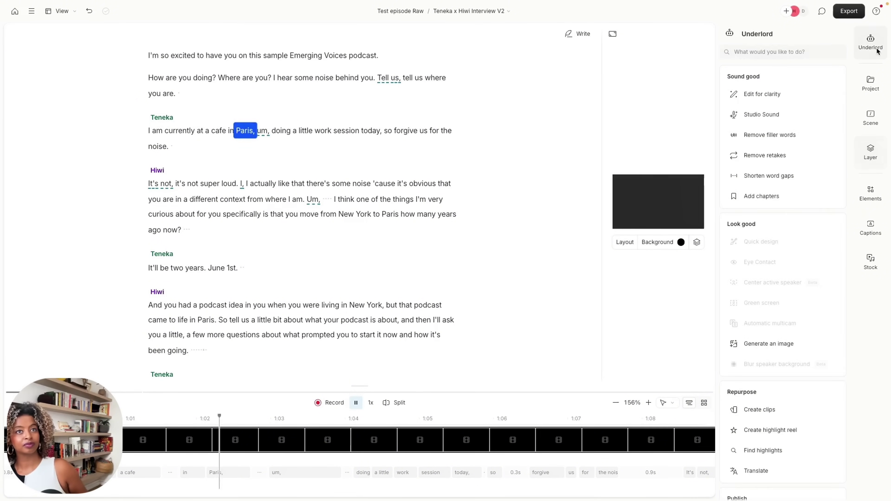
click(770, 117)
click(835, 165)
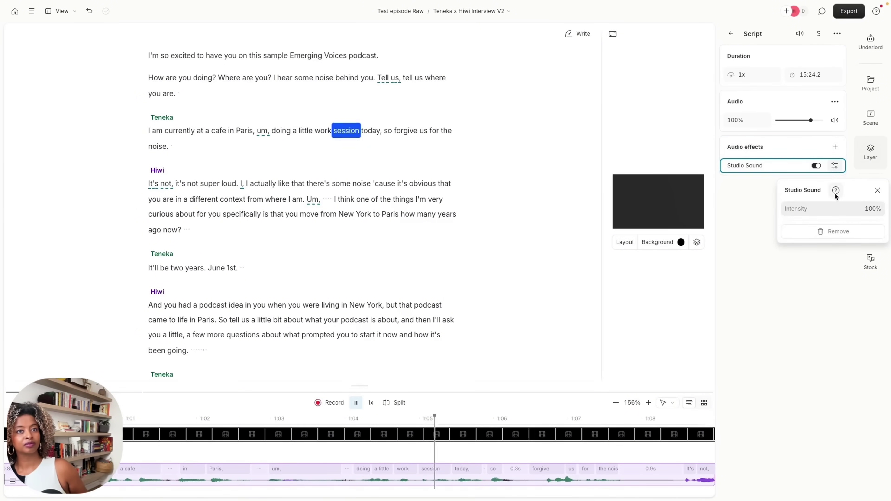
drag(874, 208, 842, 207)
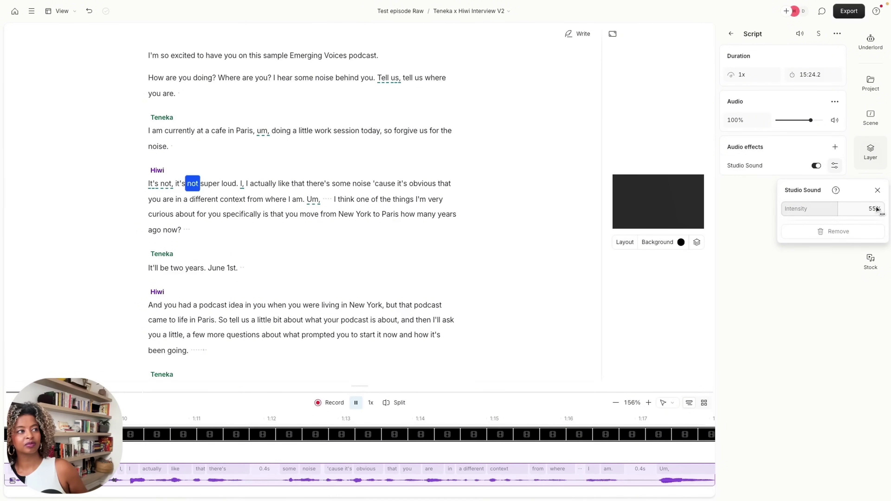
- Replay the line about the cafe in Paris and reopen the script's Studio Sound intensity setting
click(153, 131)
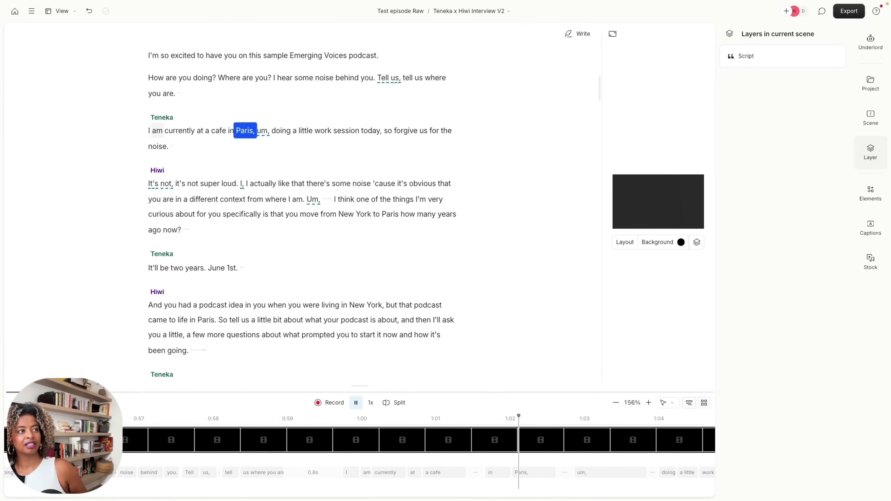
click(874, 45)
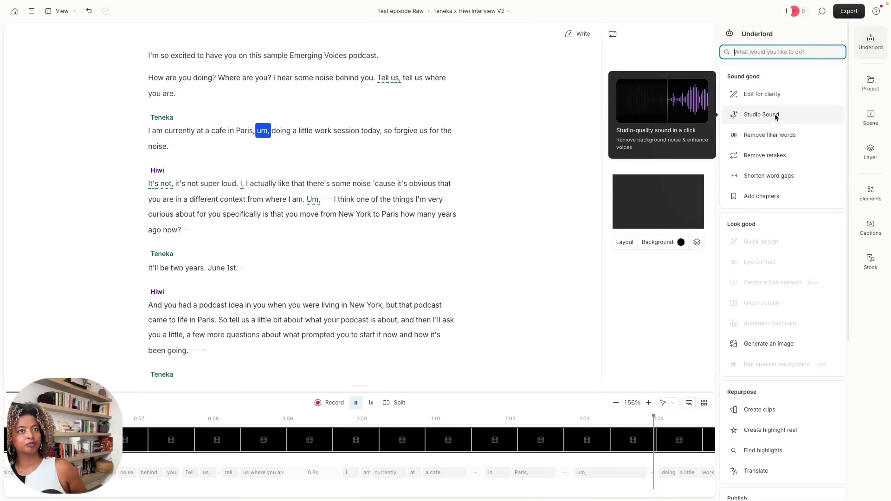
click(762, 113)
click(836, 169)
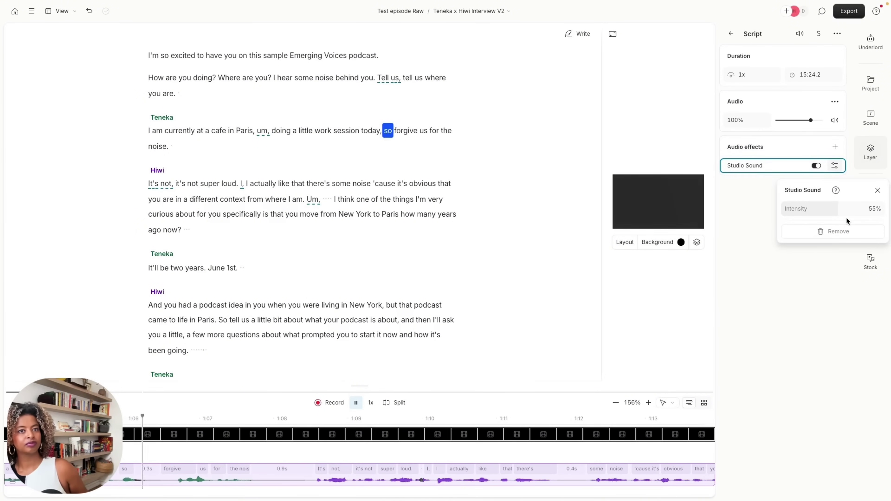
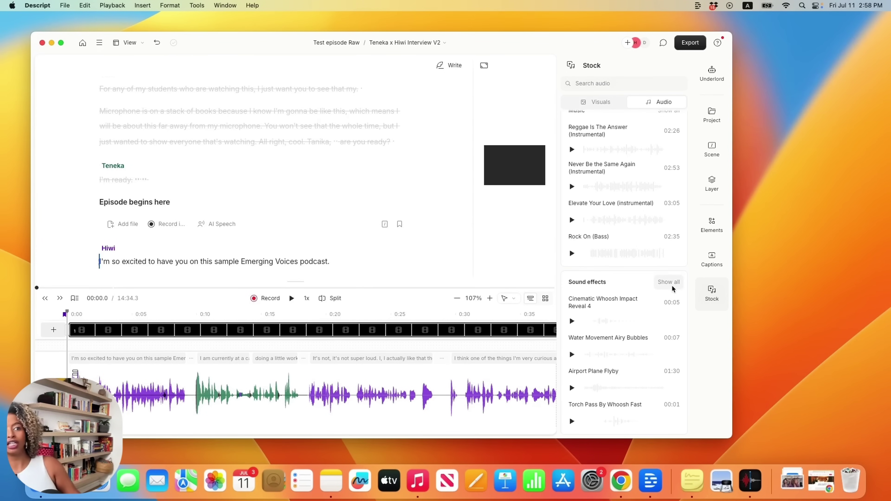
- Add the stock music track "Something Promising (instrumental)" at the start of the episode and enlarge the project window to full screen
scroll(632, 308, up, 1)
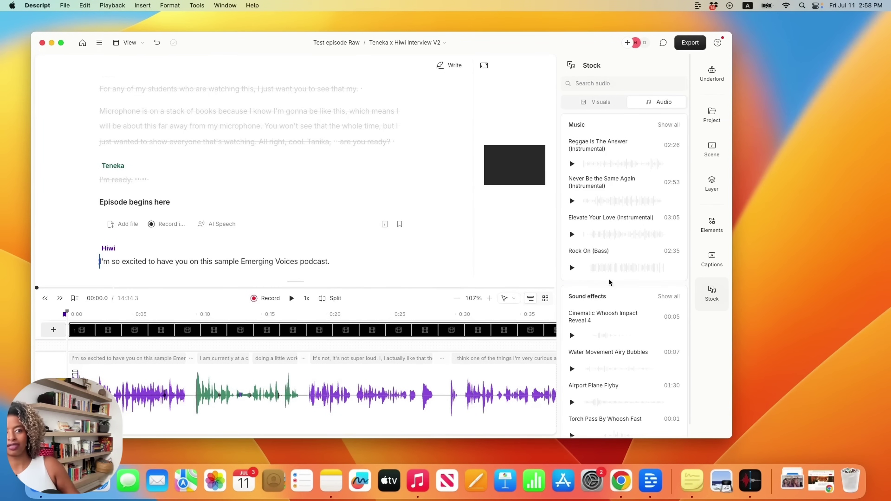
click(669, 125)
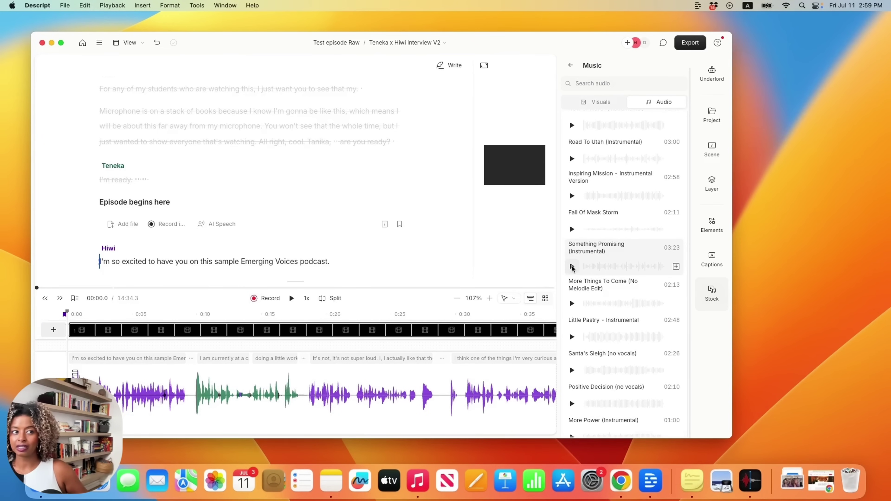
click(676, 266)
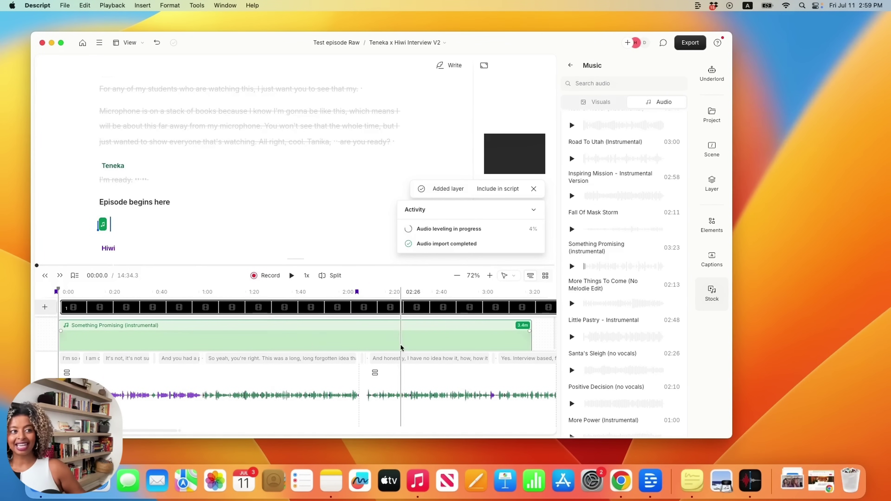
click(61, 44)
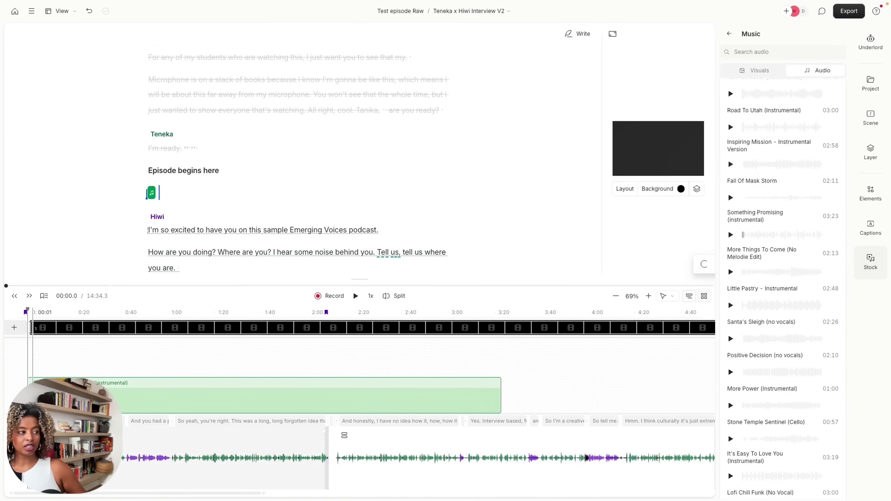
- Insert a gap clip at the start of the episode, before the line "I'm so excited to have you"
scroll(87, 351, up, 3)
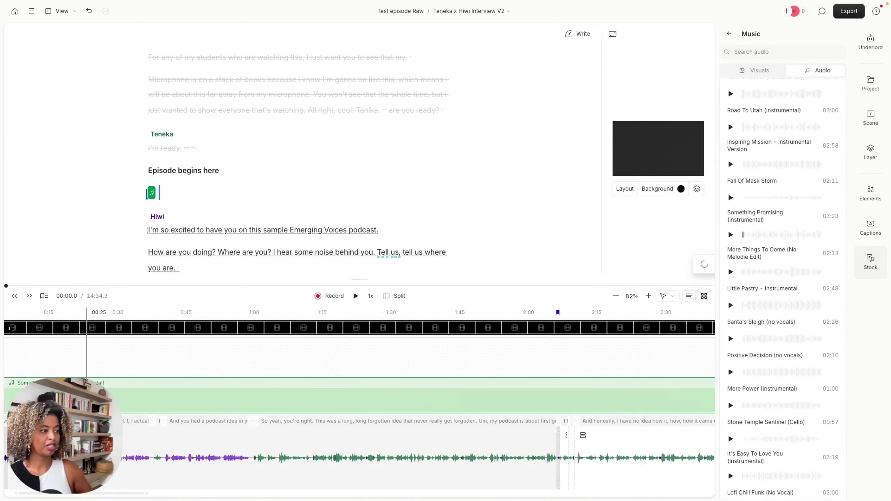
scroll(88, 351, left, 5)
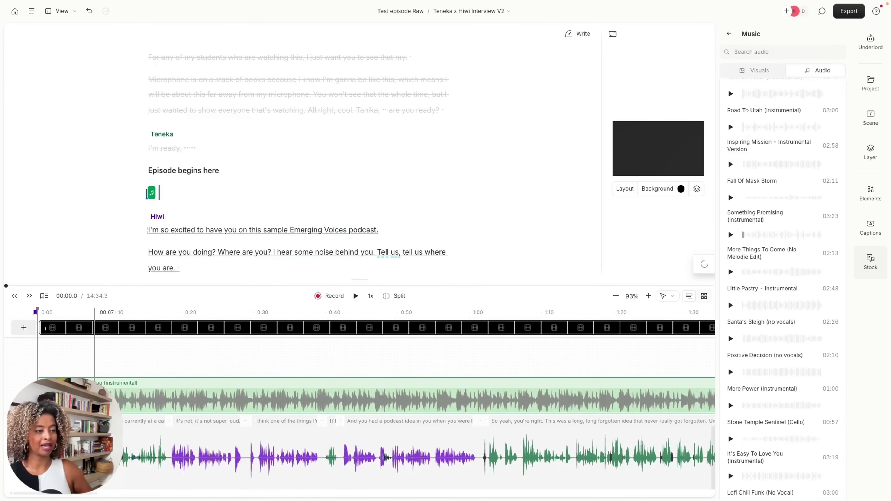
scroll(90, 351, up, 1)
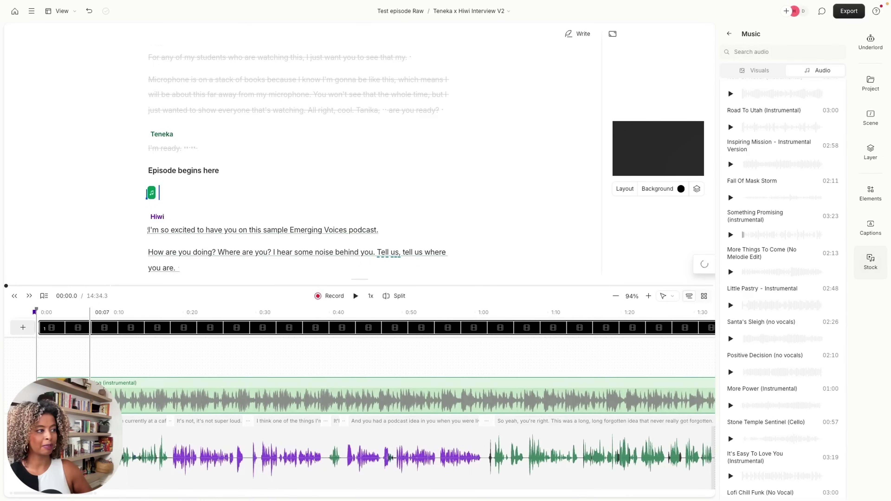
scroll(89, 352, up, 5)
right_click(25, 309)
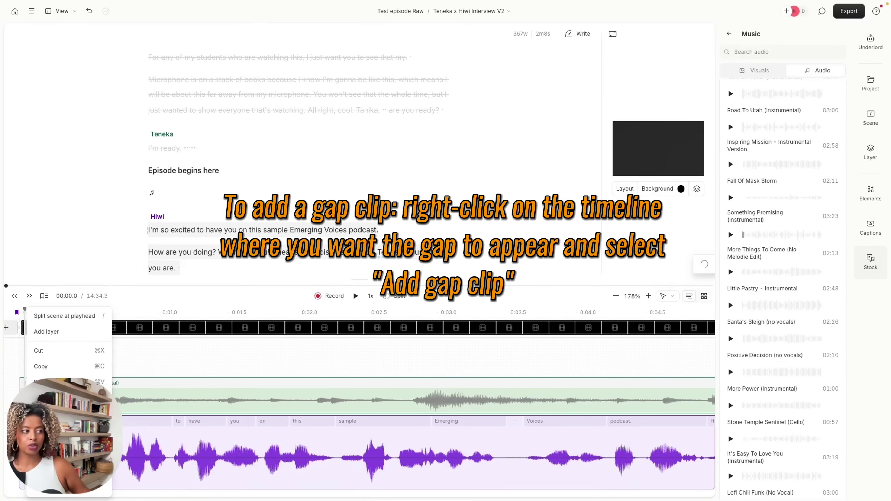
click(53, 401)
- Move the "Something Promising (instrumental)" music clip to the start of the timeline, over the opening gap
click(72, 453)
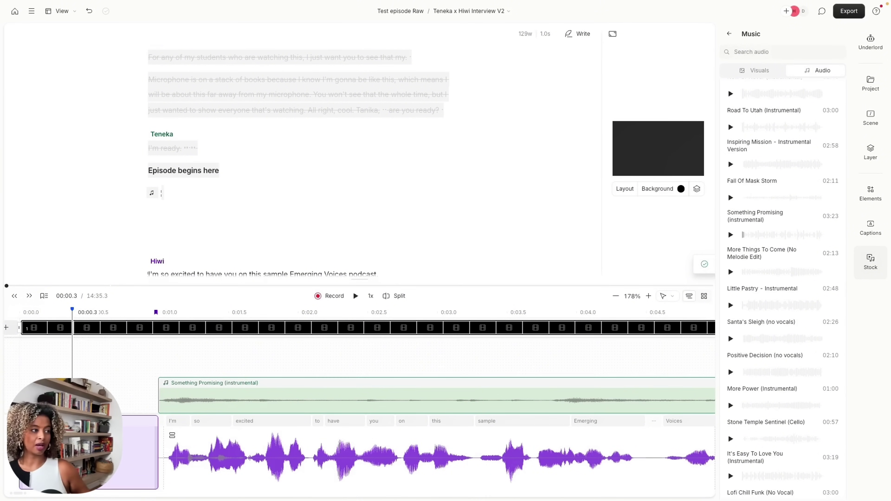
click(230, 413)
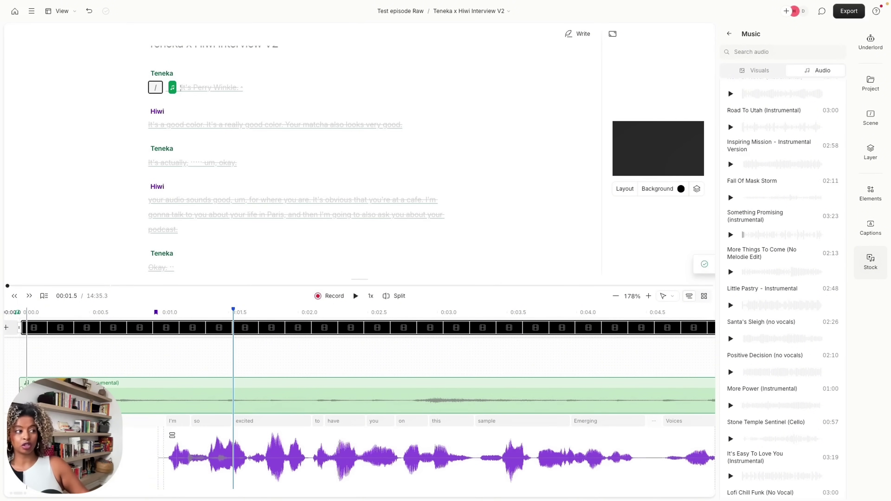
drag(22, 368, 41, 367)
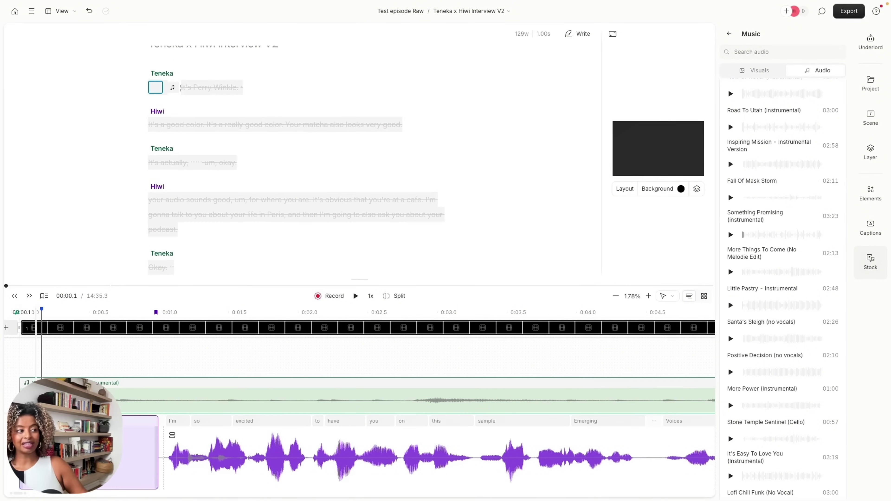
- Lengthen the opening gap clip to 2.0 s and play the intro from the start
scroll(174, 457, left, 1)
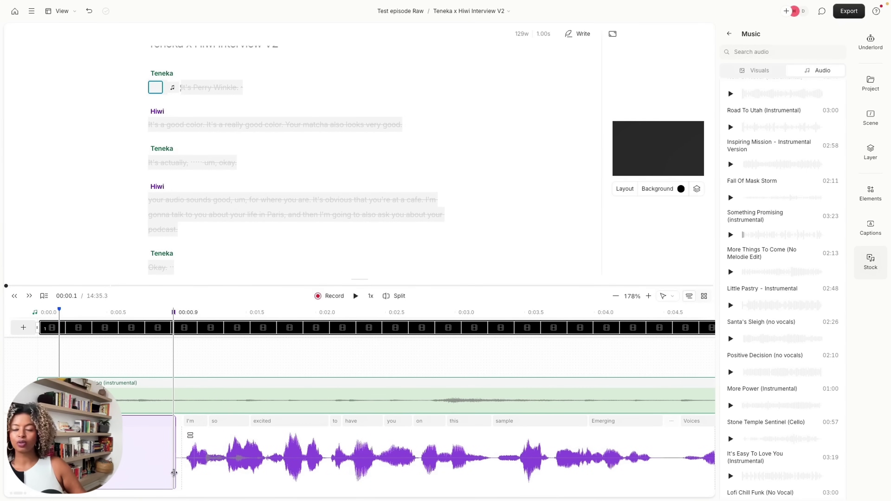
drag(174, 472, 456, 468)
click(31, 361)
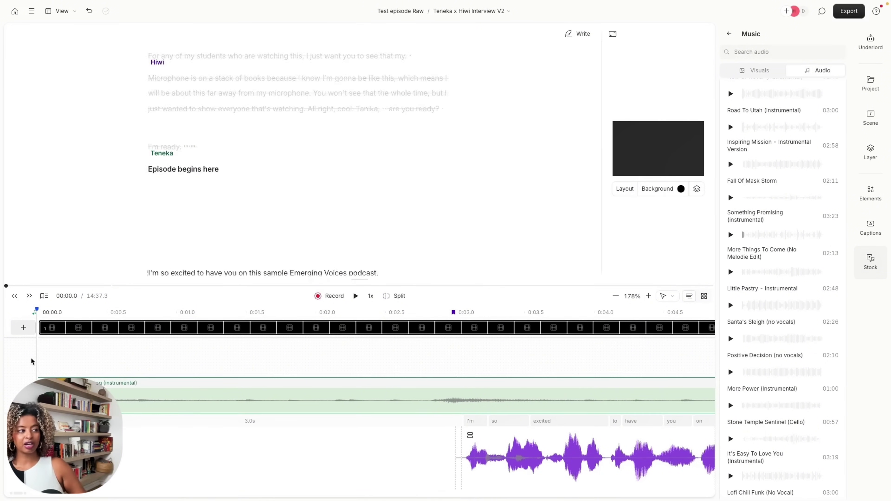
key(ctrl+z)
key(space)
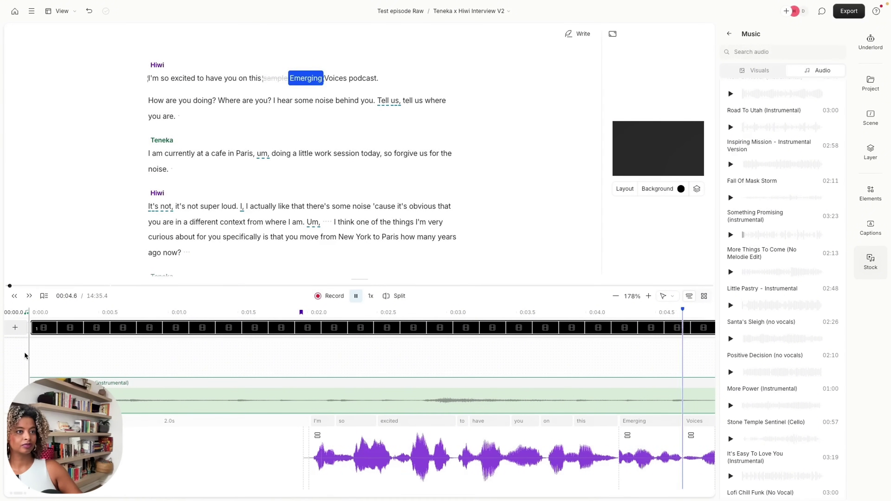
key(space)
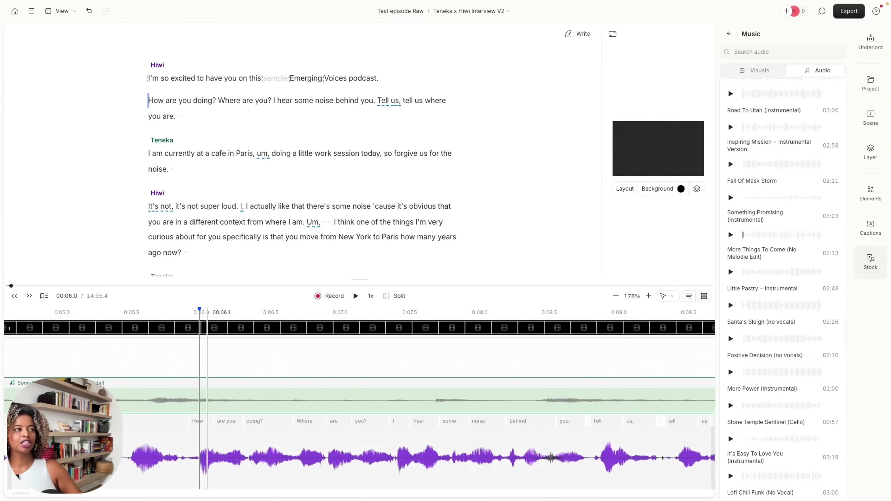
- Add two volume keyframes to the music clip, at about 1.6 s and 2.2 s
scroll(166, 460, left, 10)
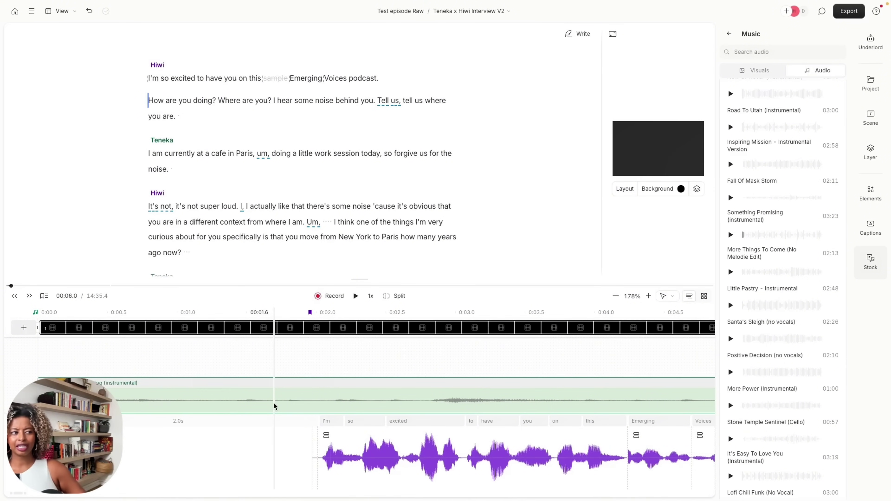
right_click(274, 403)
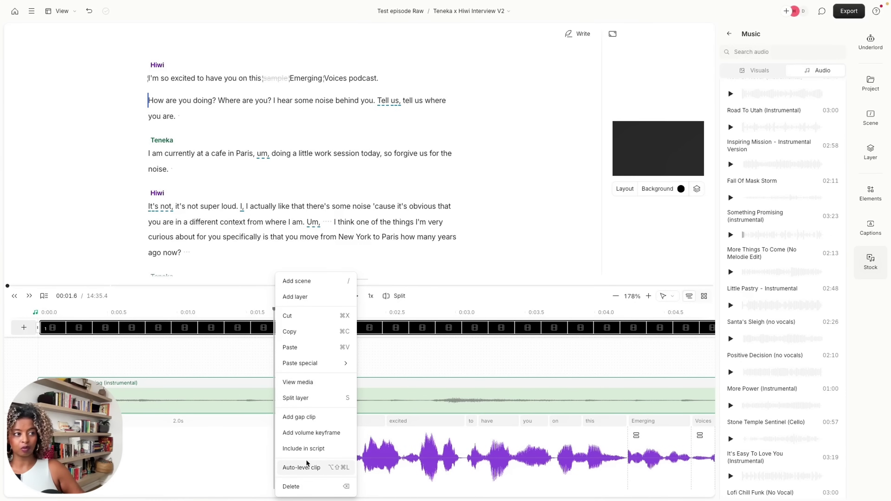
click(310, 433)
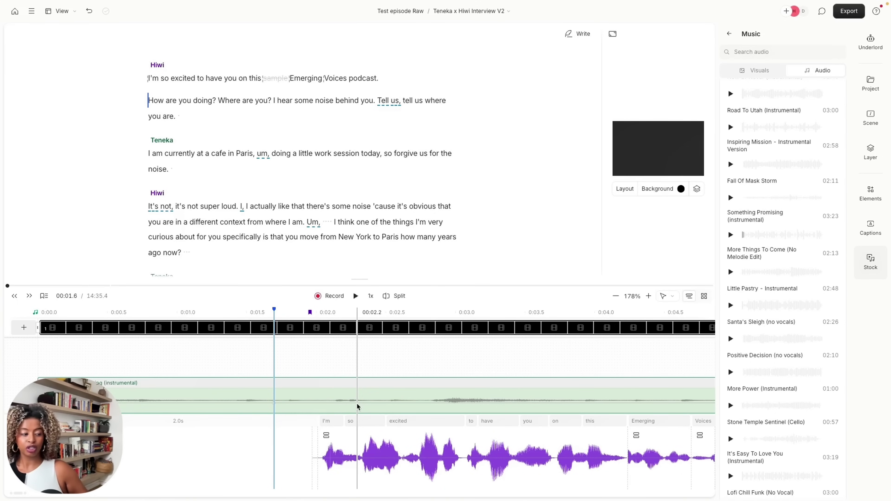
right_click(358, 406)
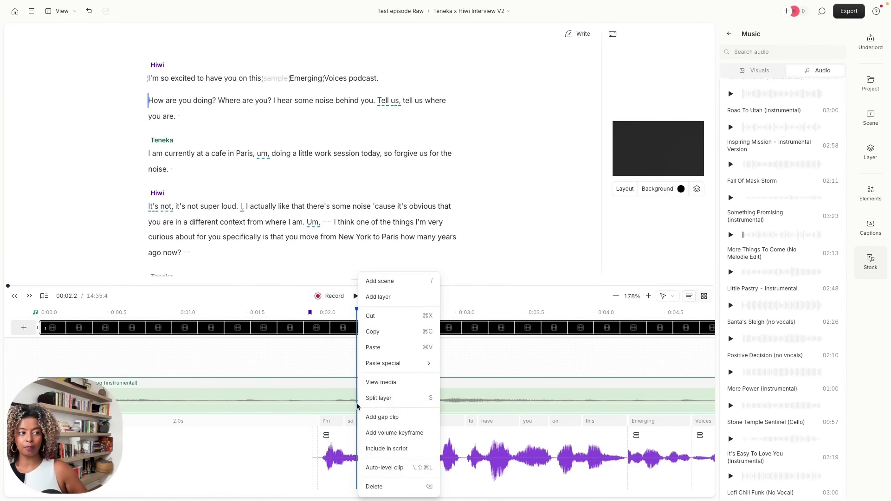
click(401, 433)
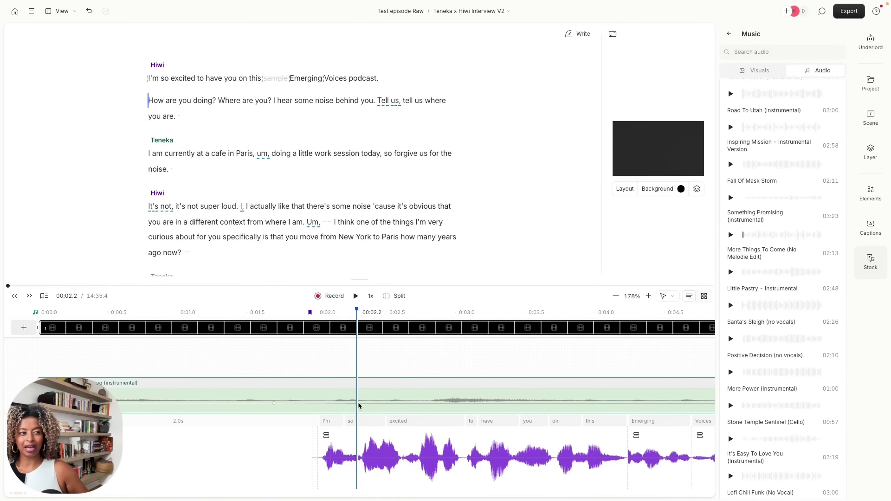
- Move the second music keyframe to about 2.6 s, try it at low and high volume, and play the transition
drag(365, 403, 411, 413)
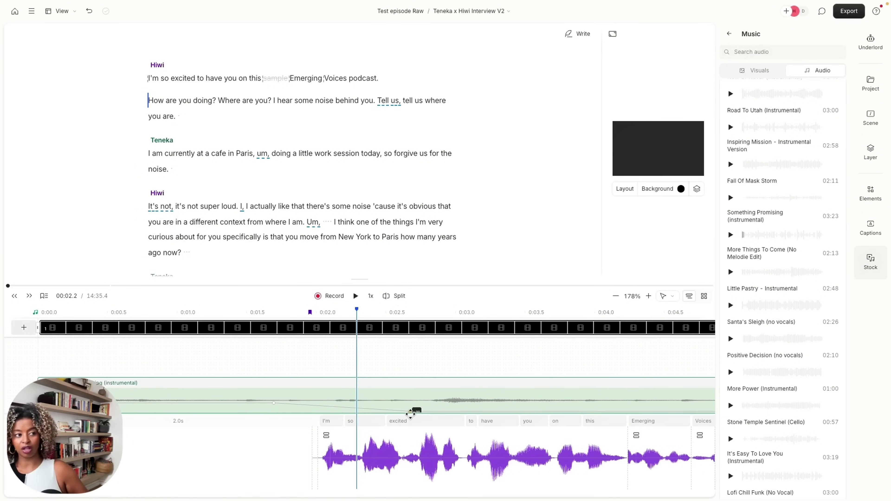
drag(410, 414, 411, 384)
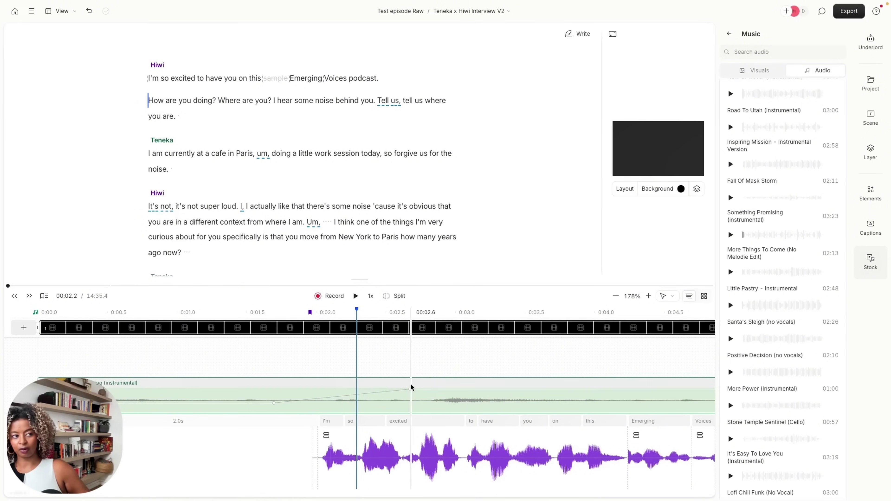
click(264, 394)
key(space)
key(space)
- Move the second volume keyframe to about 3.5 s near the lowest level and play the intro from the start
drag(411, 389, 534, 422)
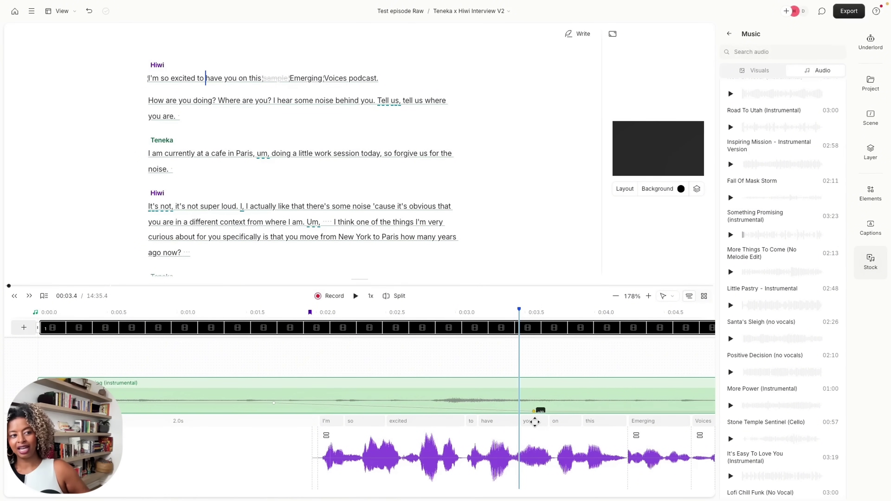
click(39, 387)
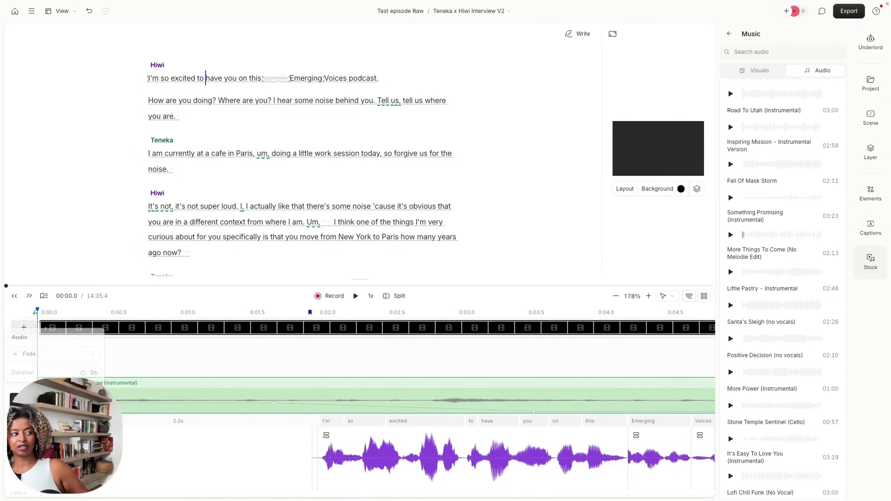
click(34, 356)
key(space)
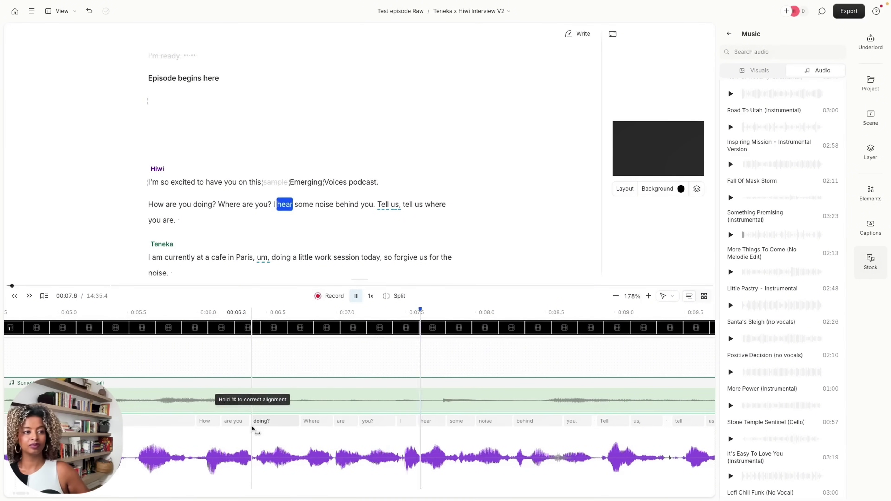
key(space)
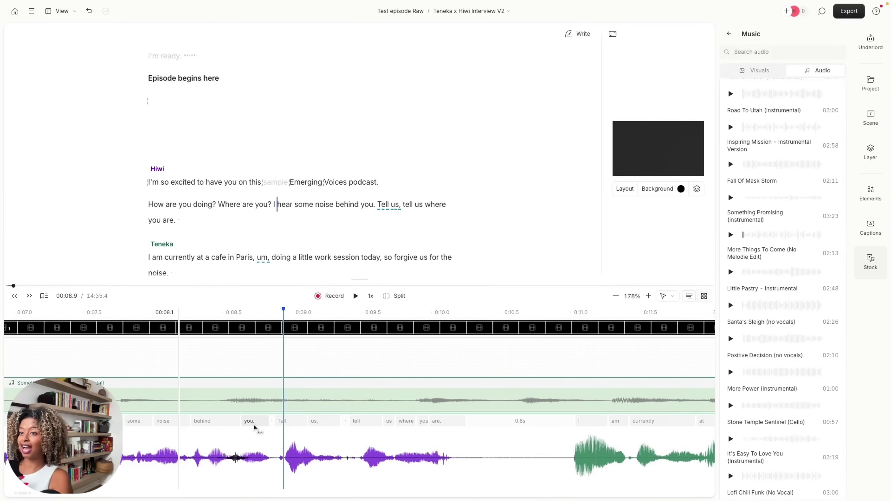
- Split the music clip at about 3.7 s and delete the part after the cut
scroll(255, 427, left, 10)
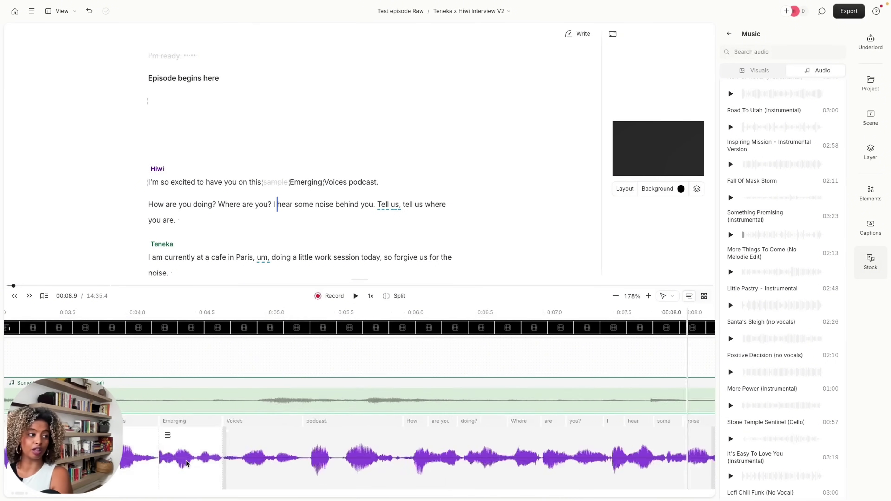
click(557, 404)
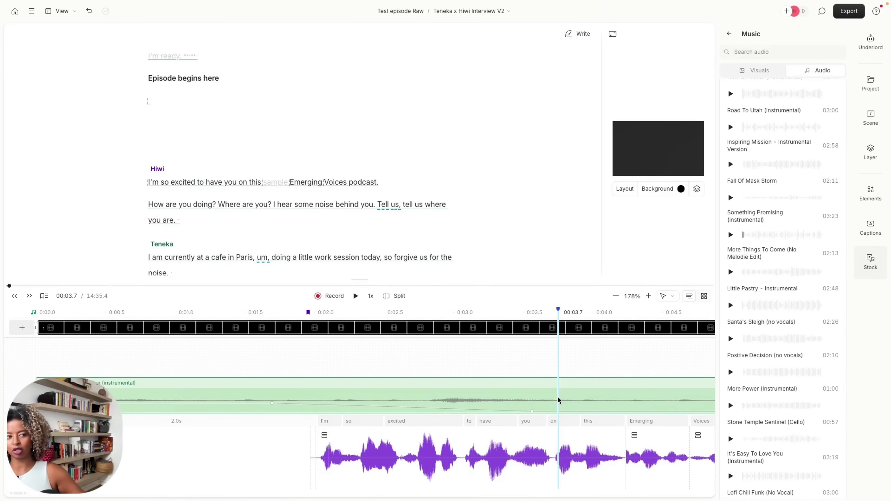
key(b)
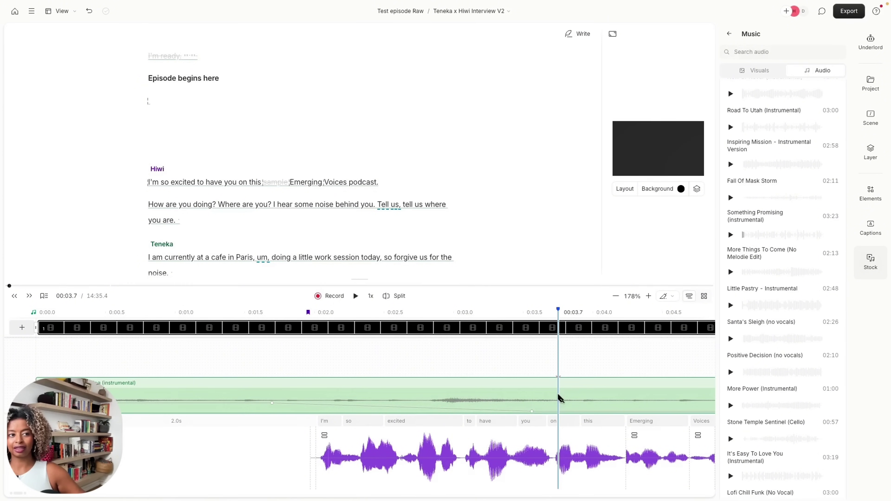
click(558, 395)
key(v)
drag(558, 398, 546, 398)
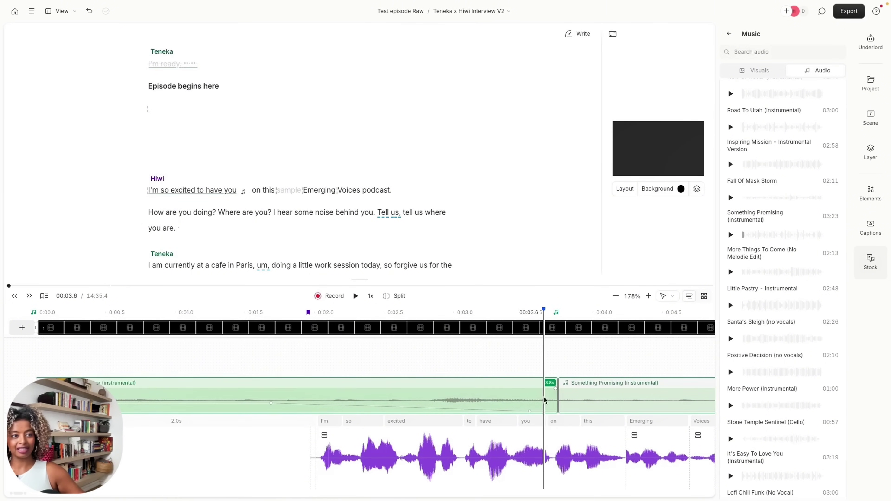
click(606, 411)
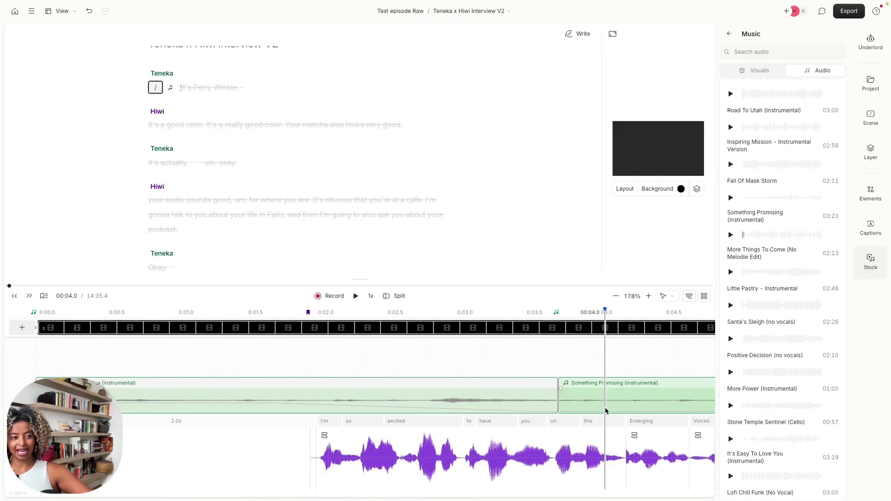
key(Delete)
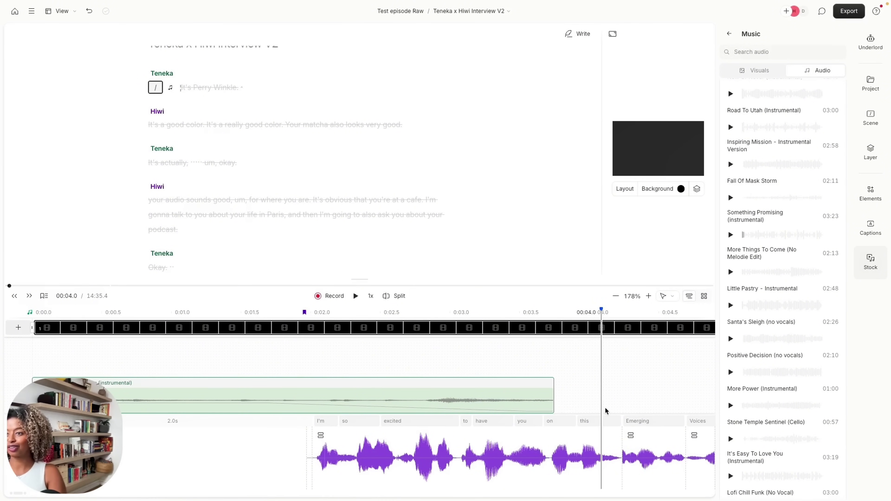
- Add a fade-out of about 1.5 s to the end of the music clip and play the intro from the start
drag(549, 389, 342, 359)
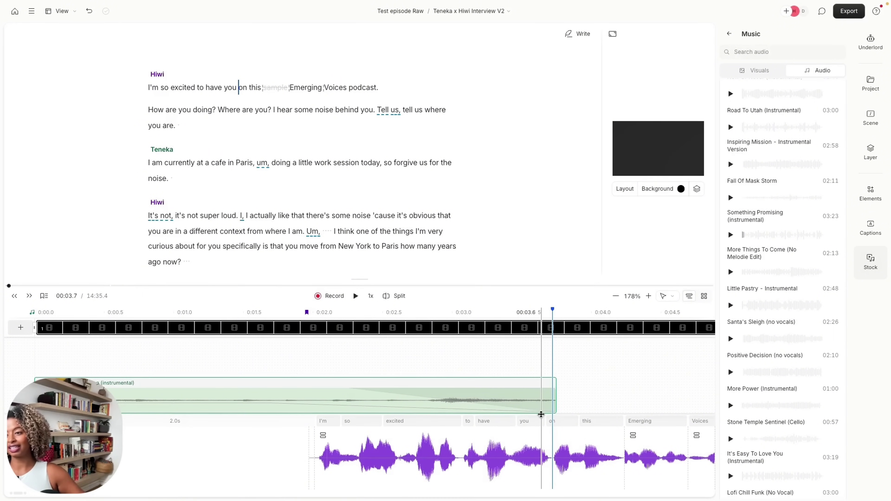
click(35, 393)
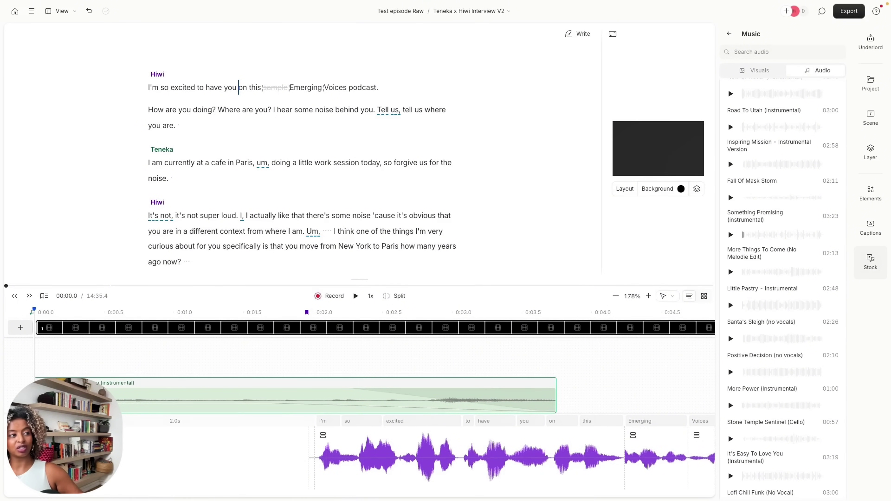
key(space)
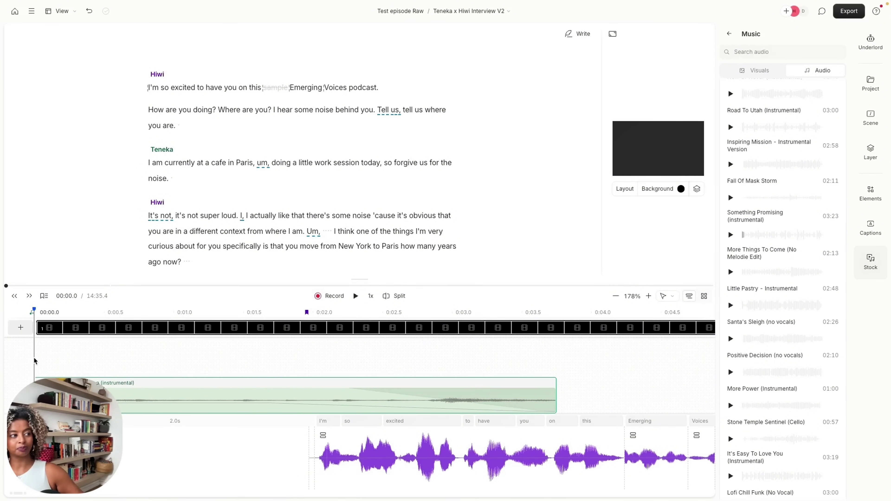